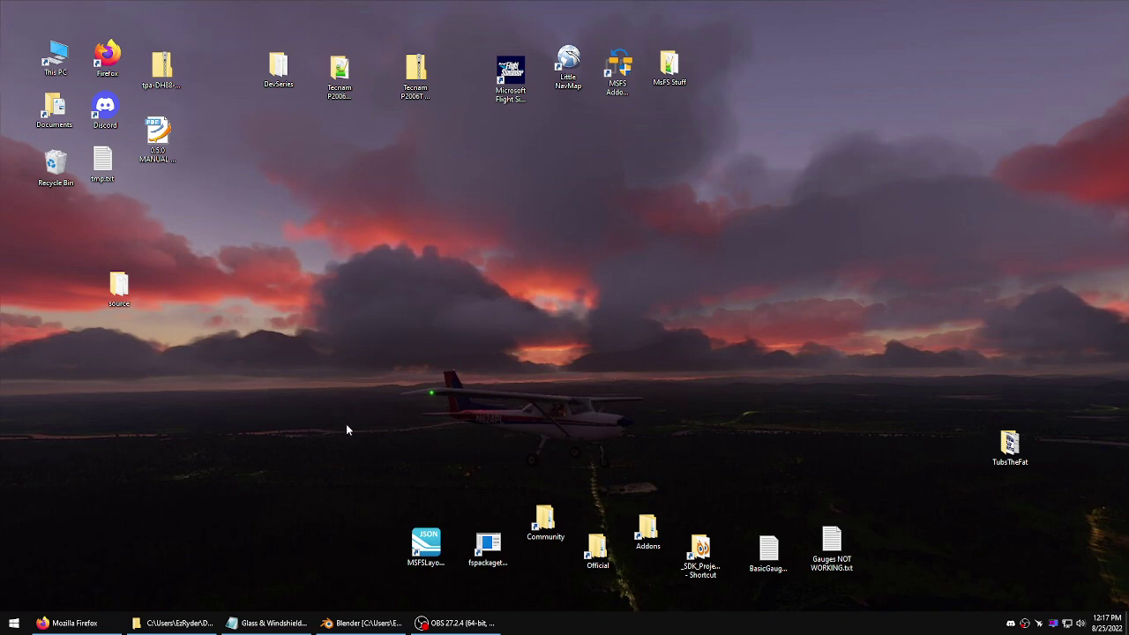
# - Bring the open Blender window with the Tecnam P2006T project to the front
pyautogui.click(360, 623)
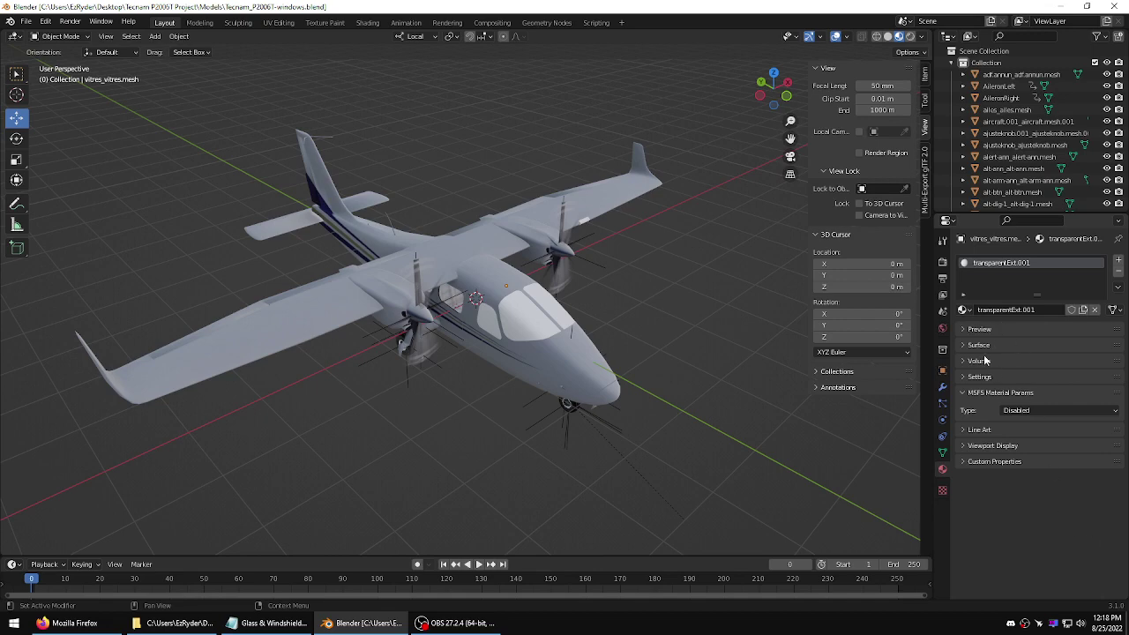
# - Inspect the aircraft glass from several angles in Solid and Material Preview shading
pyautogui.moveTo(566, 436)
pyautogui.mouseDown(button='middle')
pyautogui.moveTo(580, 455)
pyautogui.moveTo(565, 468)
pyautogui.moveTo(582, 435)
pyautogui.moveTo(585, 464)
pyautogui.moveTo(540, 508)
pyautogui.moveTo(533, 429)
pyautogui.moveTo(574, 406)
pyautogui.moveTo(618, 408)
pyautogui.moveTo(560, 446)
pyautogui.mouseUp(button='middle')
pyautogui.click(520, 350)
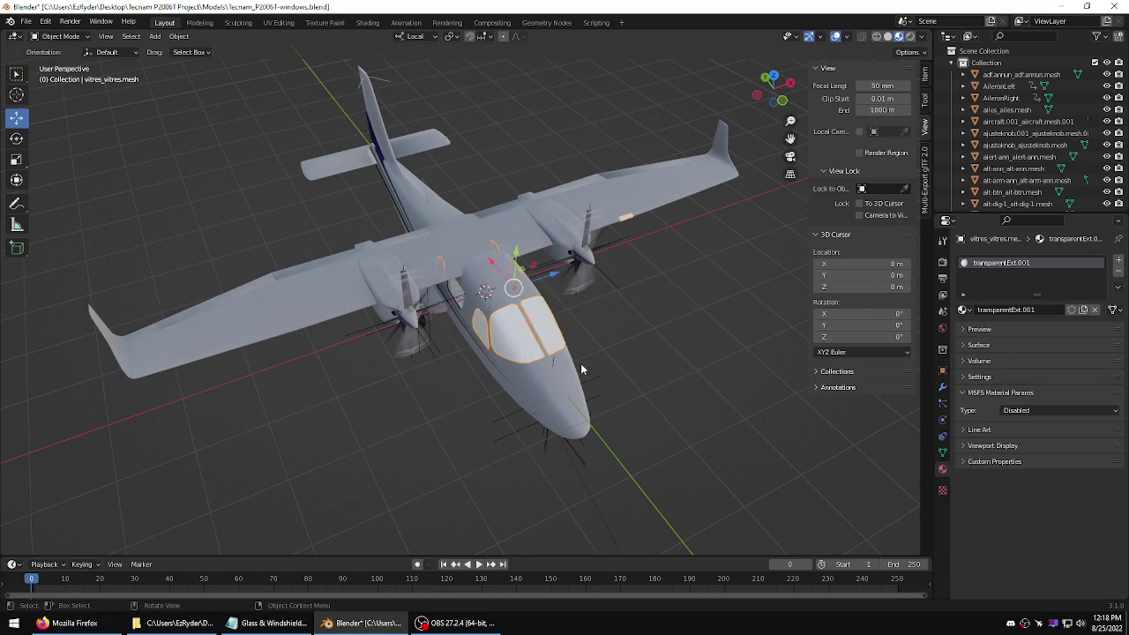
pyautogui.moveTo(585, 373); pyautogui.dragTo(494, 428, button='middle')
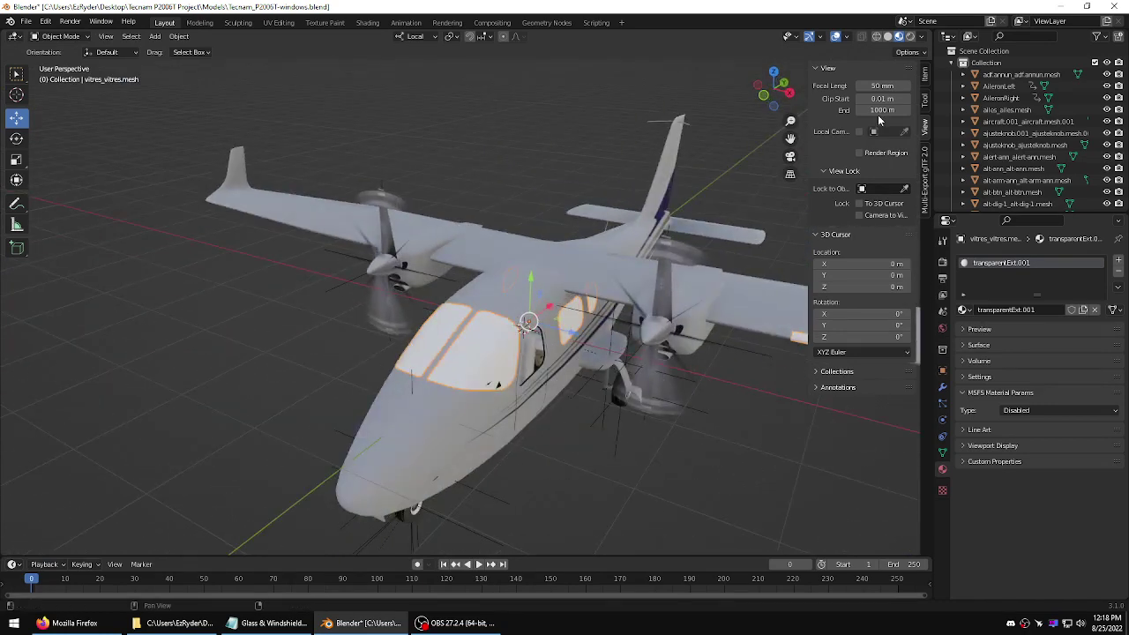
pyautogui.click(888, 37)
pyautogui.click(899, 37)
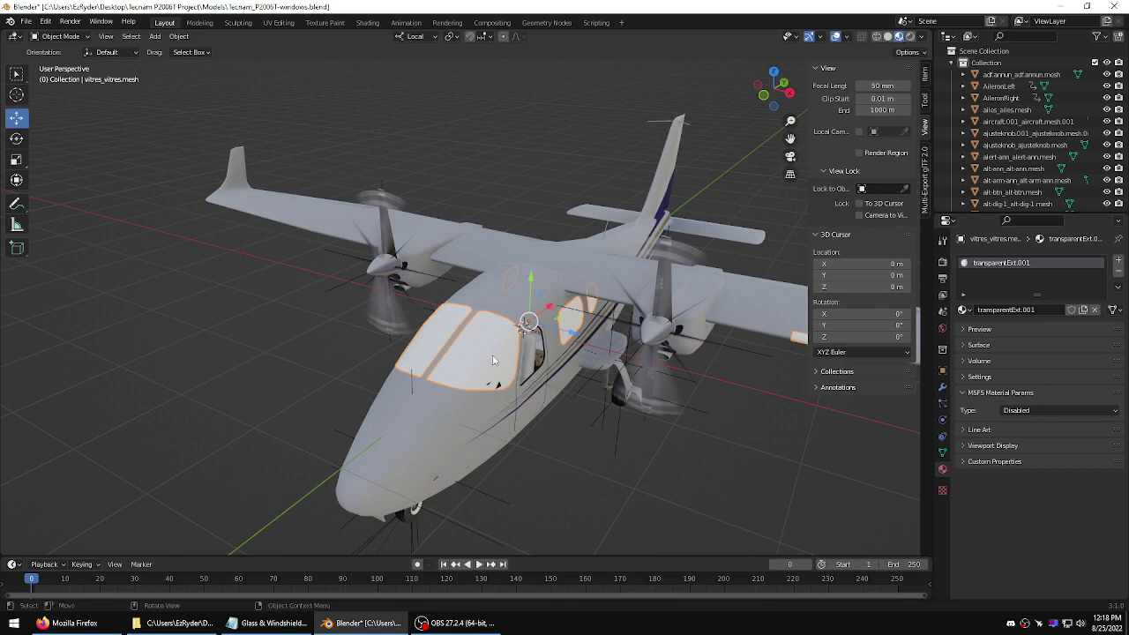
pyautogui.click(573, 179)
pyautogui.moveTo(573, 178); pyautogui.dragTo(631, 360, button='middle')
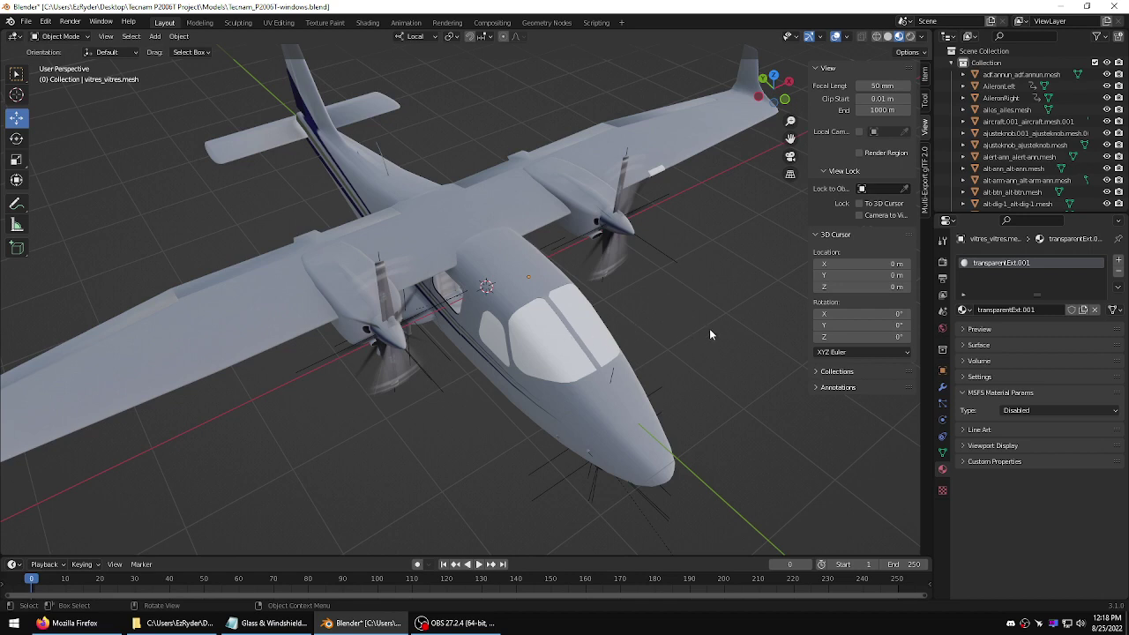
# - Select the vitreG side window to show its Windshield-type transparentExt material
pyautogui.click(454, 292)
pyautogui.click(462, 297)
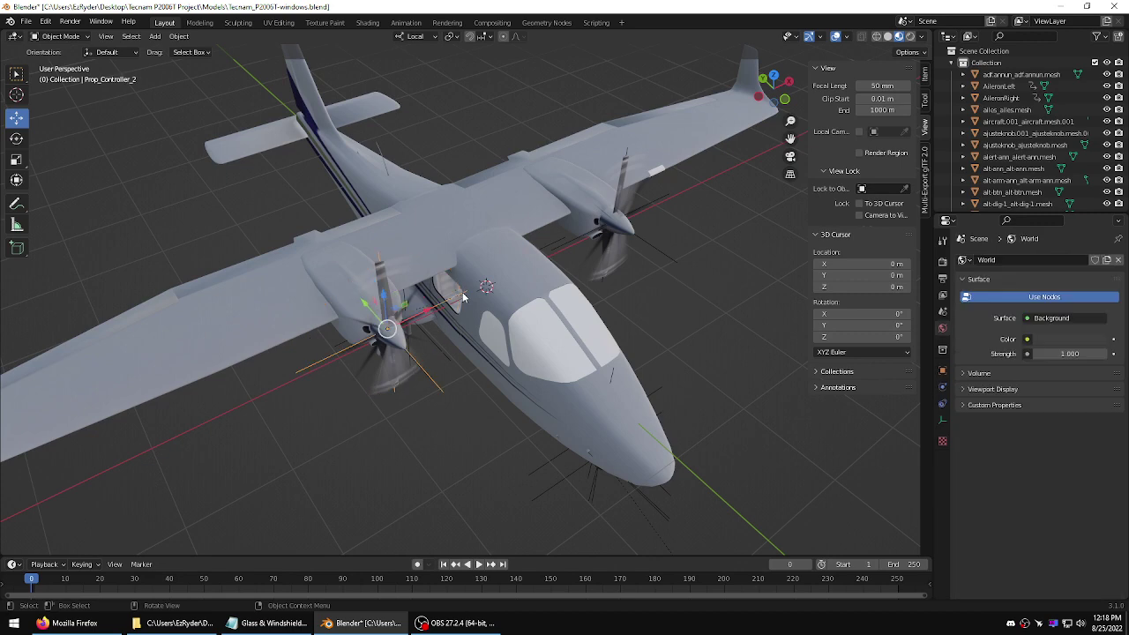
pyautogui.moveTo(465, 298); pyautogui.dragTo(507, 264, button='middle')
pyautogui.click(522, 388)
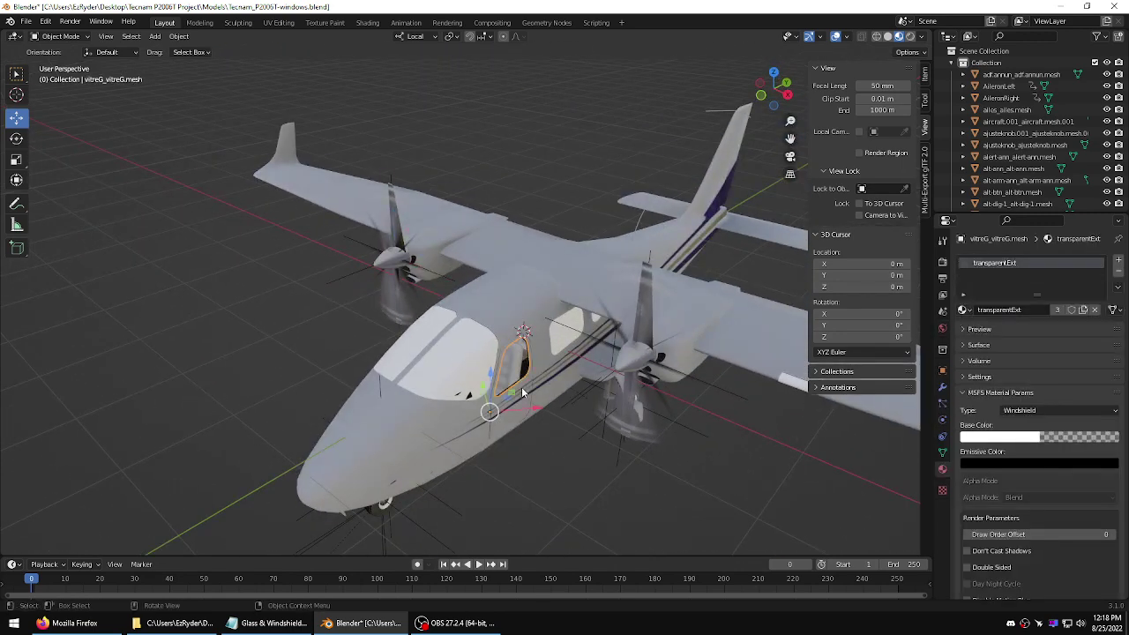
pyautogui.moveTo(522, 392); pyautogui.dragTo(591, 384, button='middle')
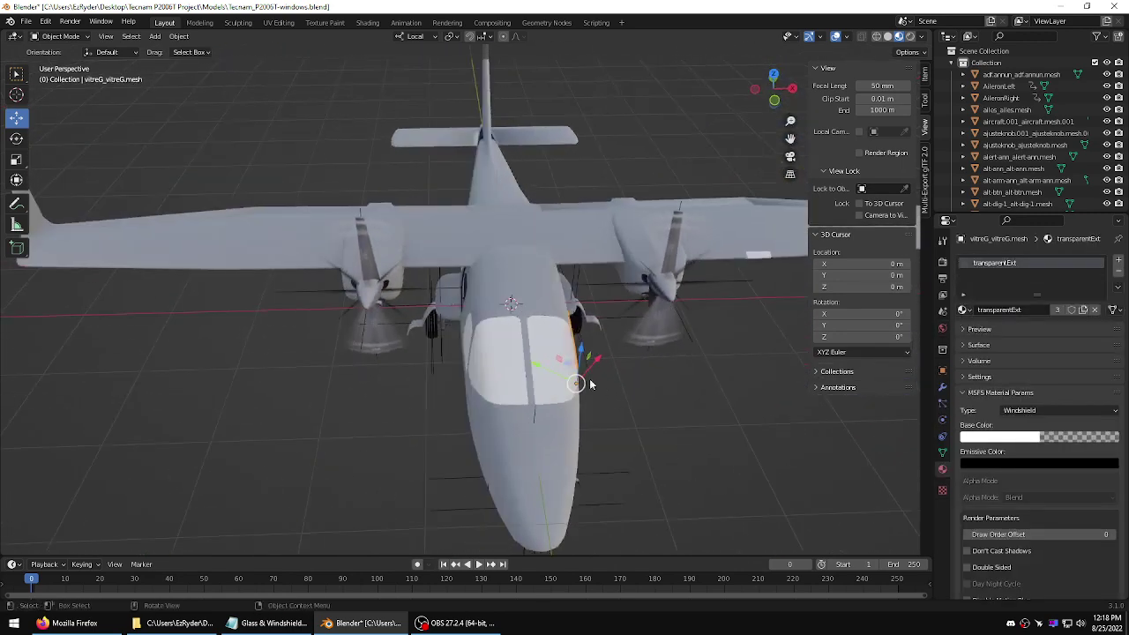
# - Select the vitres_vitres windshield and open the MSFS Type list for transparentExt.001
pyautogui.click(533, 342)
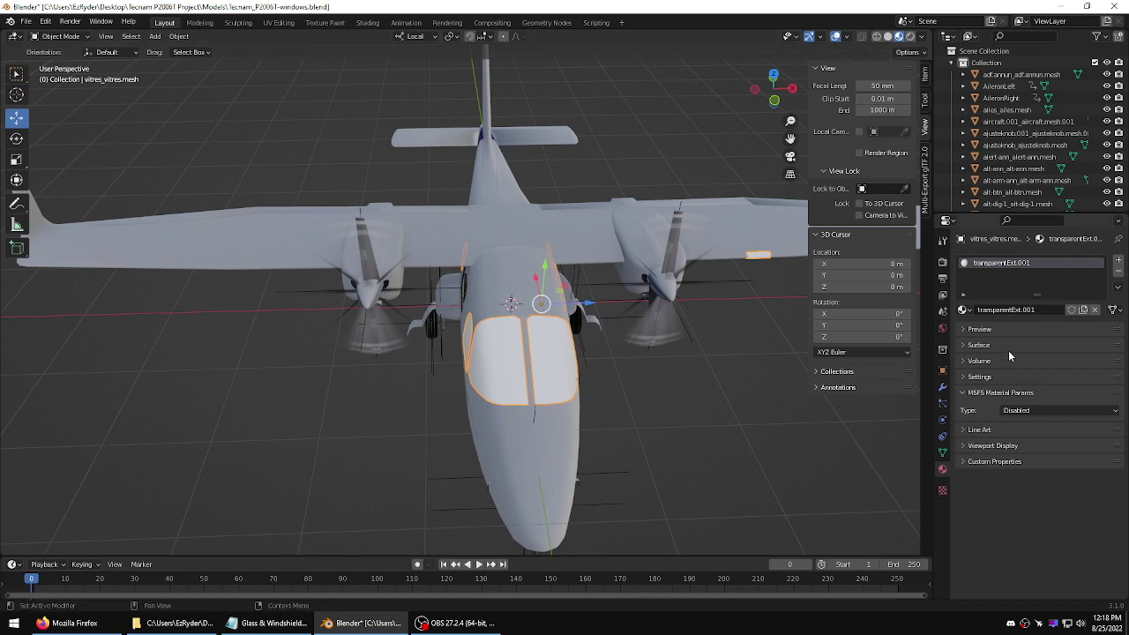
pyautogui.click(965, 344)
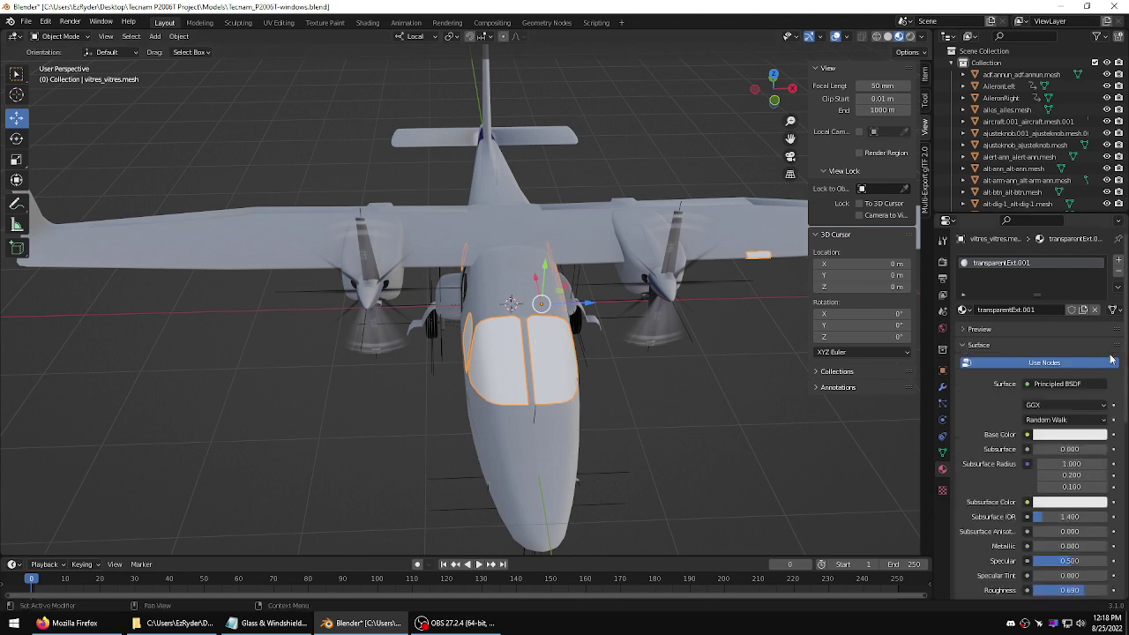
pyautogui.scroll(-8, 1123, 346)
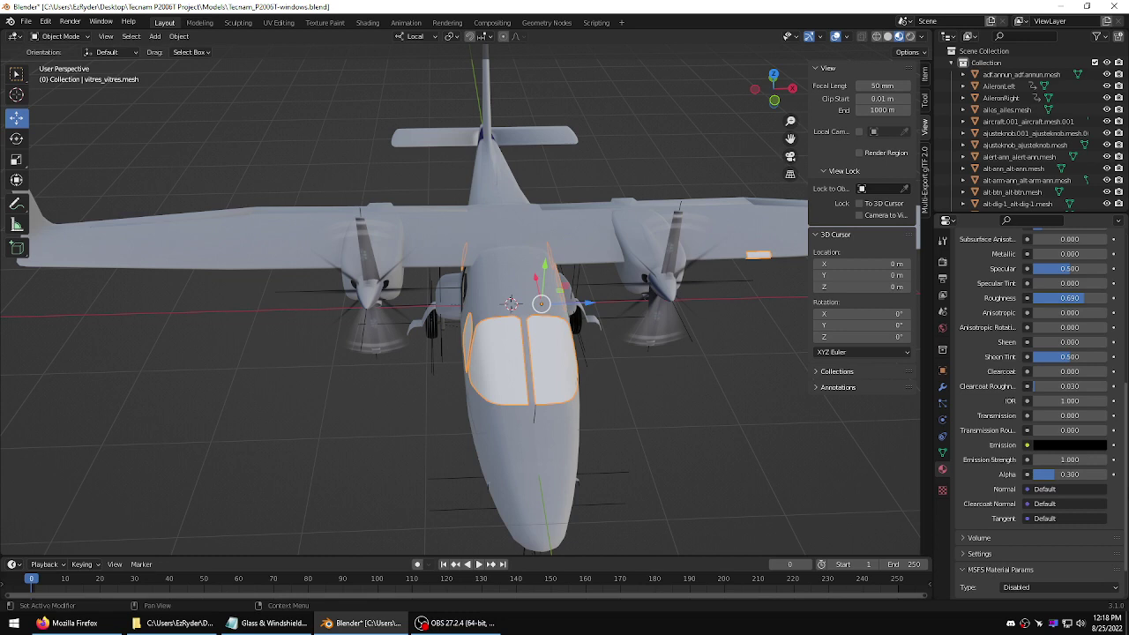
pyautogui.scroll(8, 1038, 338)
pyautogui.click(970, 345)
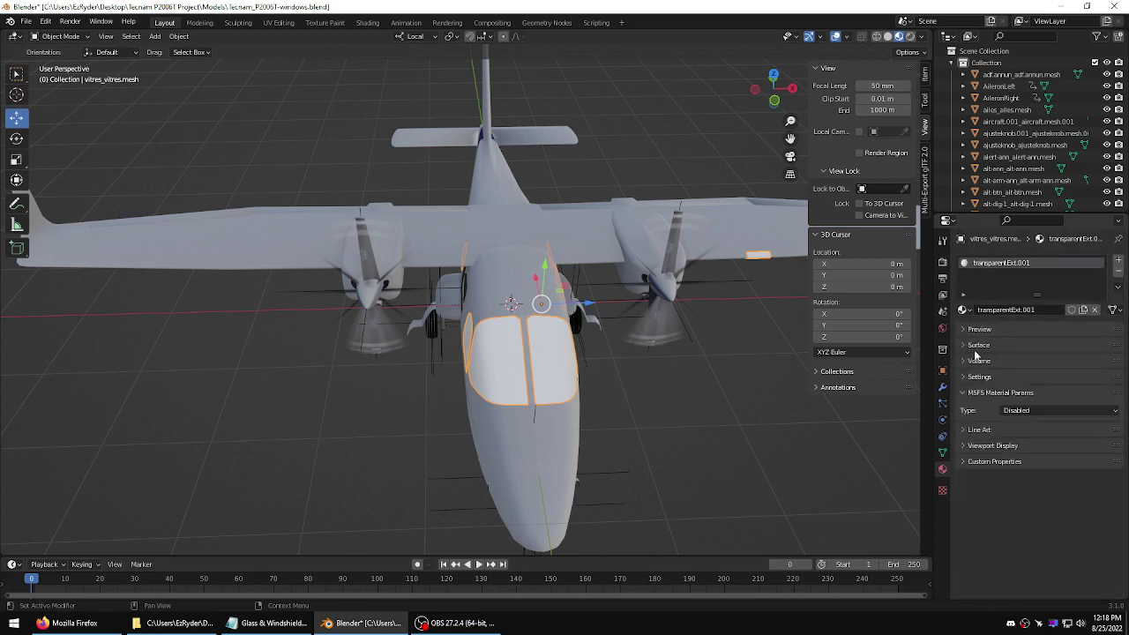
pyautogui.click(1067, 411)
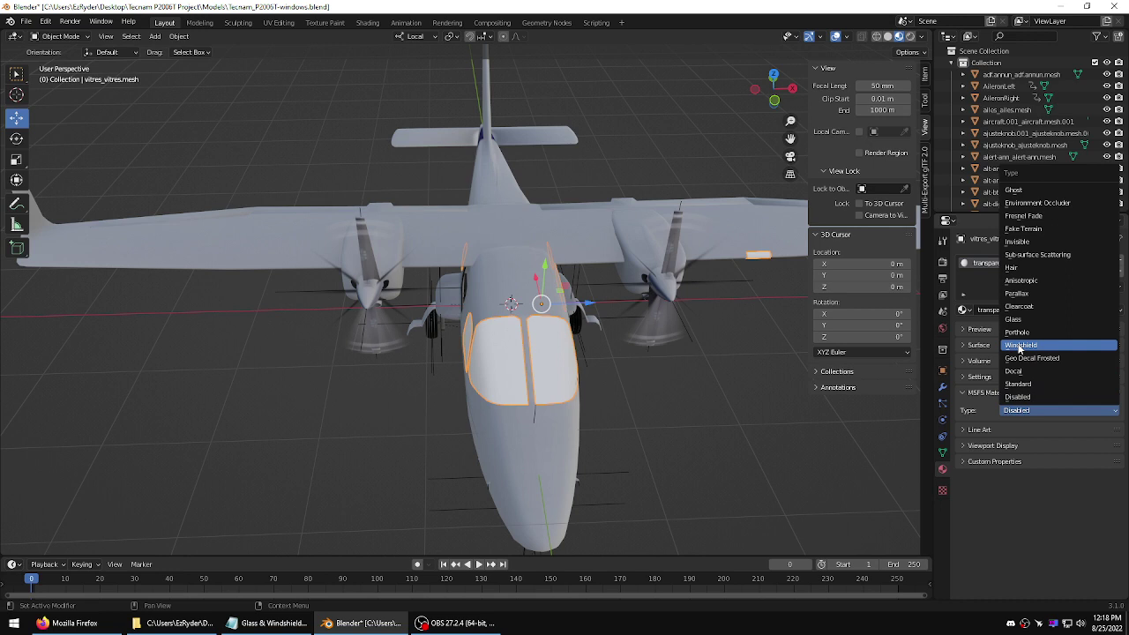
# - Set the windshield material type to Windshield with base colour alpha 0.05
pyautogui.click(1020, 346)
pyautogui.click(1036, 437)
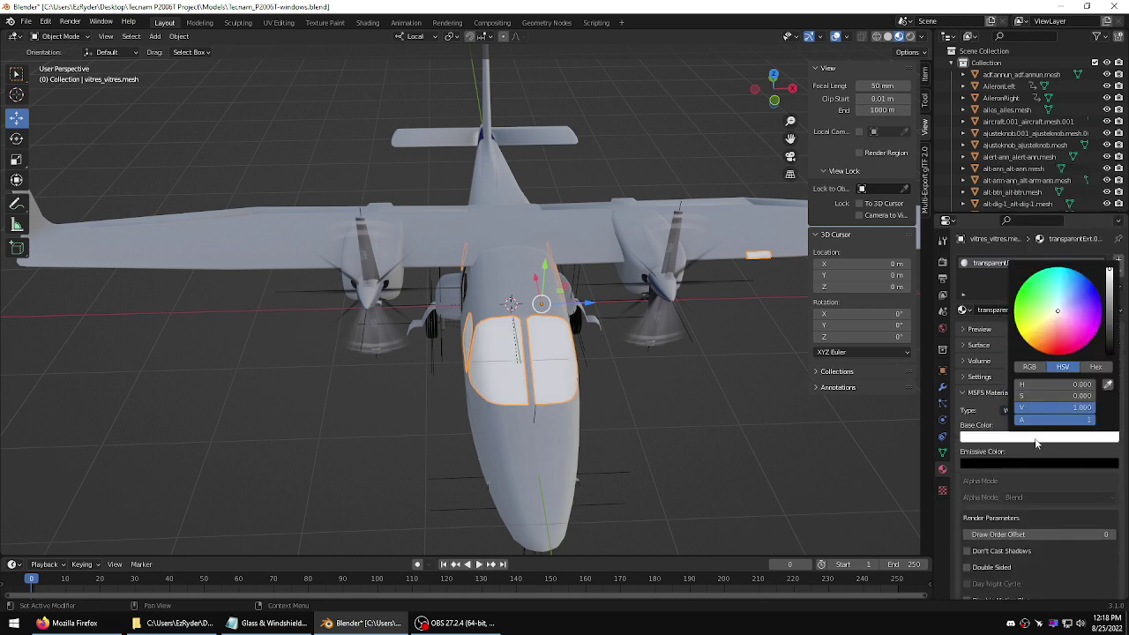
pyautogui.click(1049, 435)
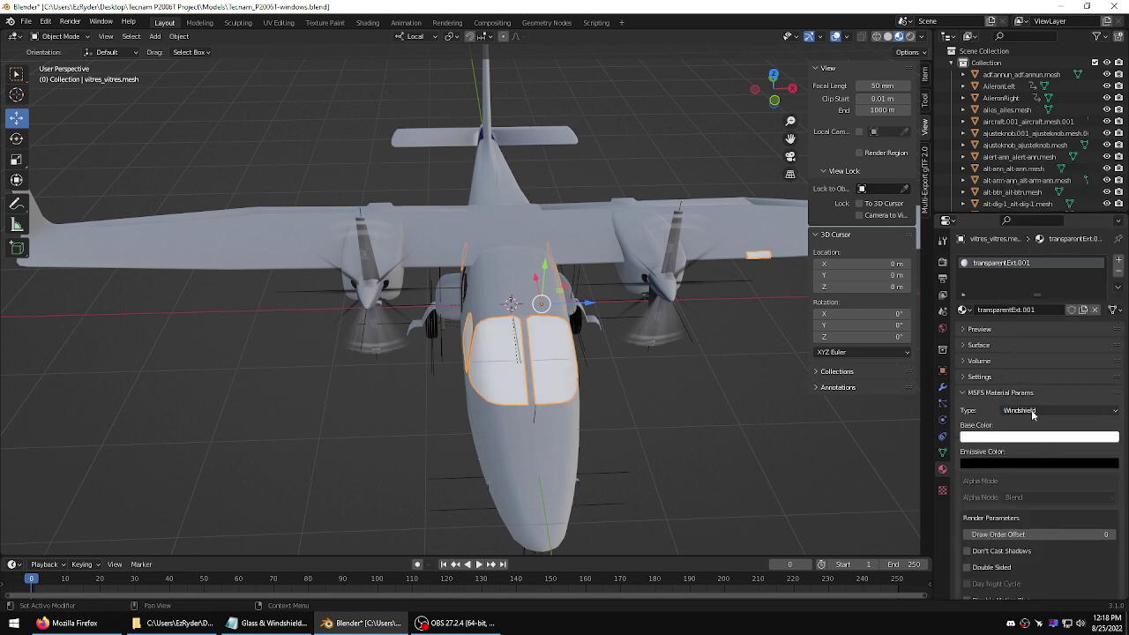
pyautogui.click(1016, 437)
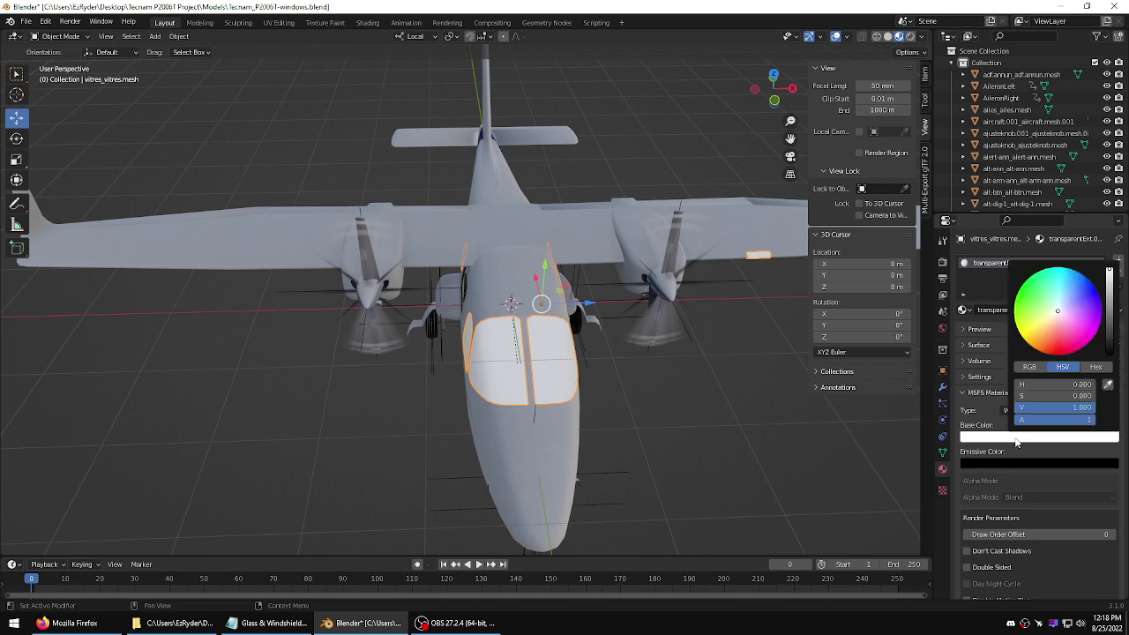
pyautogui.click(1073, 421)
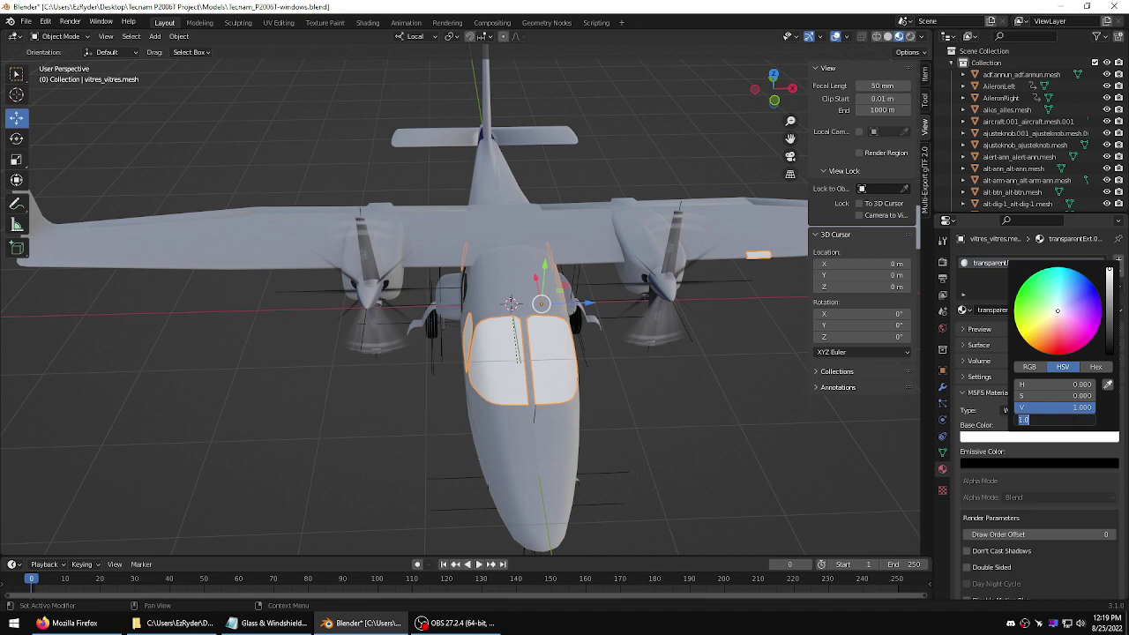
pyautogui.write('.05')
pyautogui.press('Return')
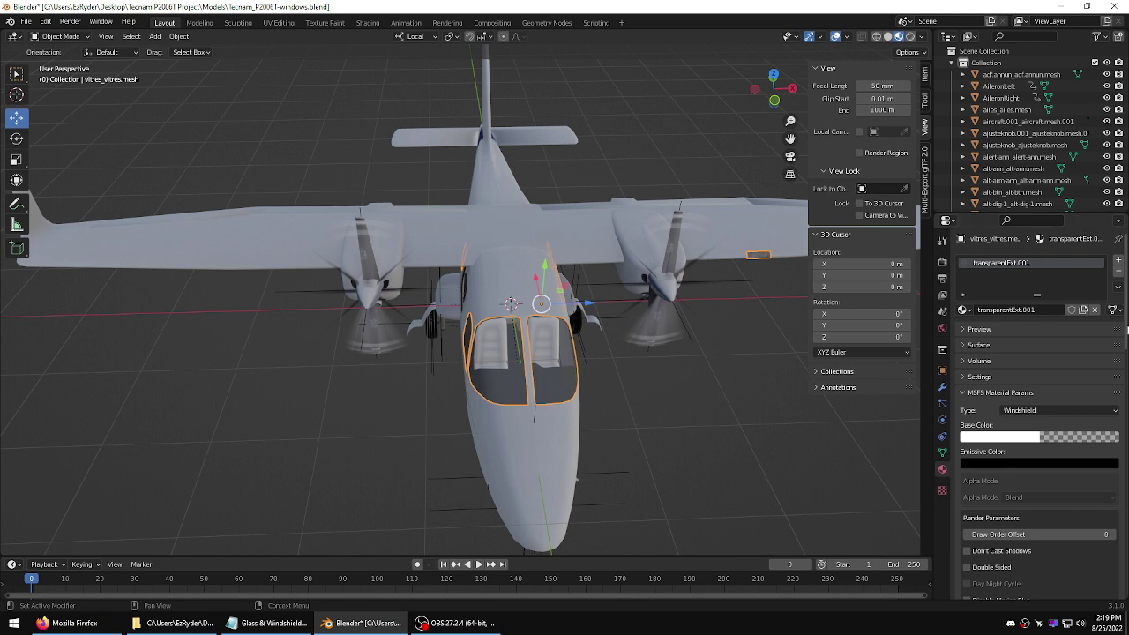
# - Expand the windshield's surface shader settings to check its Metallic and Roughness values
pyautogui.click(963, 346)
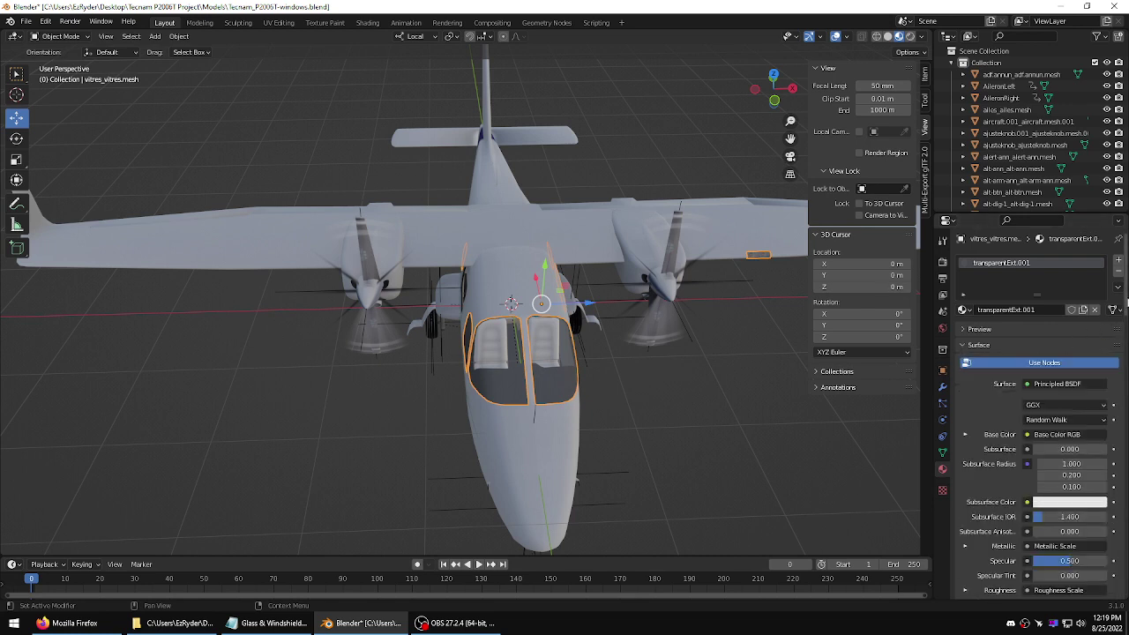
pyautogui.scroll(-5, 1126, 303)
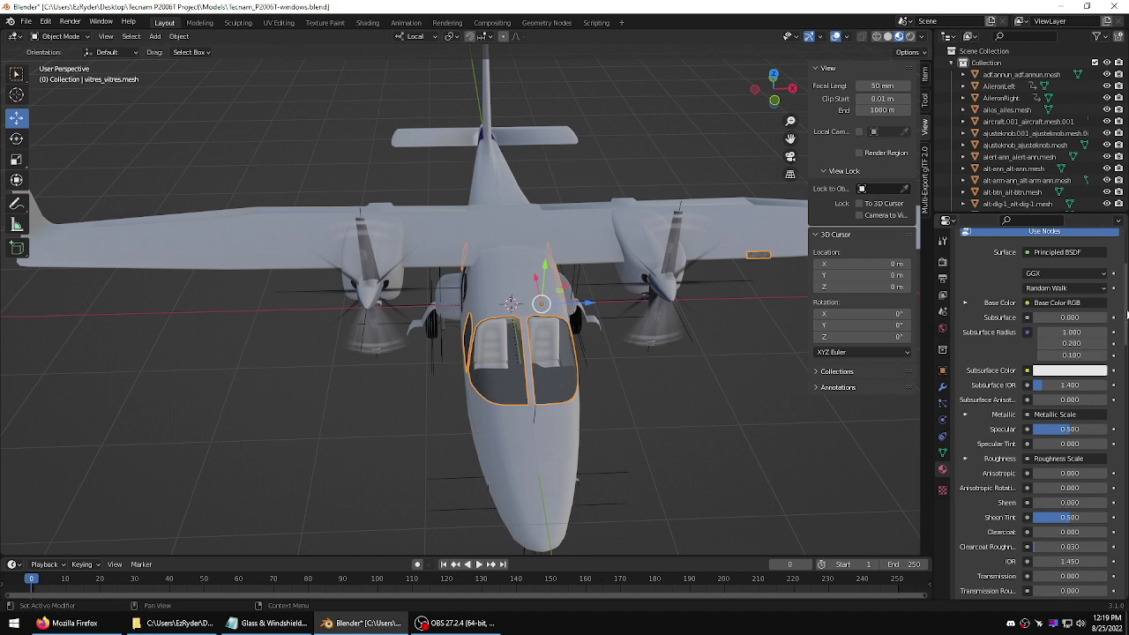
pyautogui.click(964, 413)
pyautogui.scroll(-1, 997, 372)
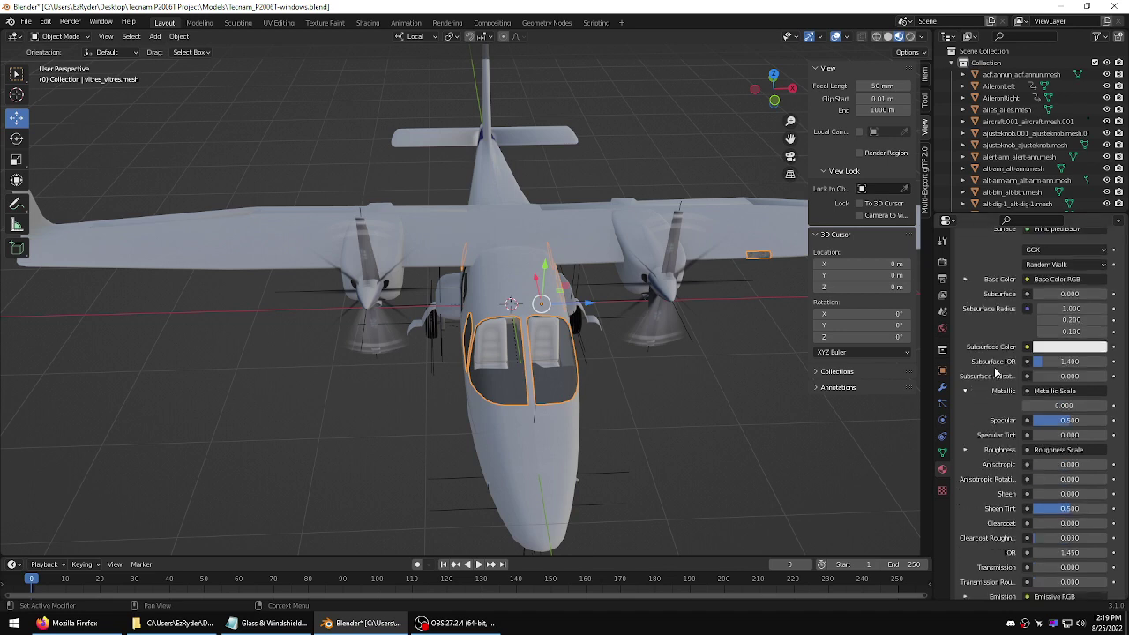
pyautogui.scroll(-1, 997, 372)
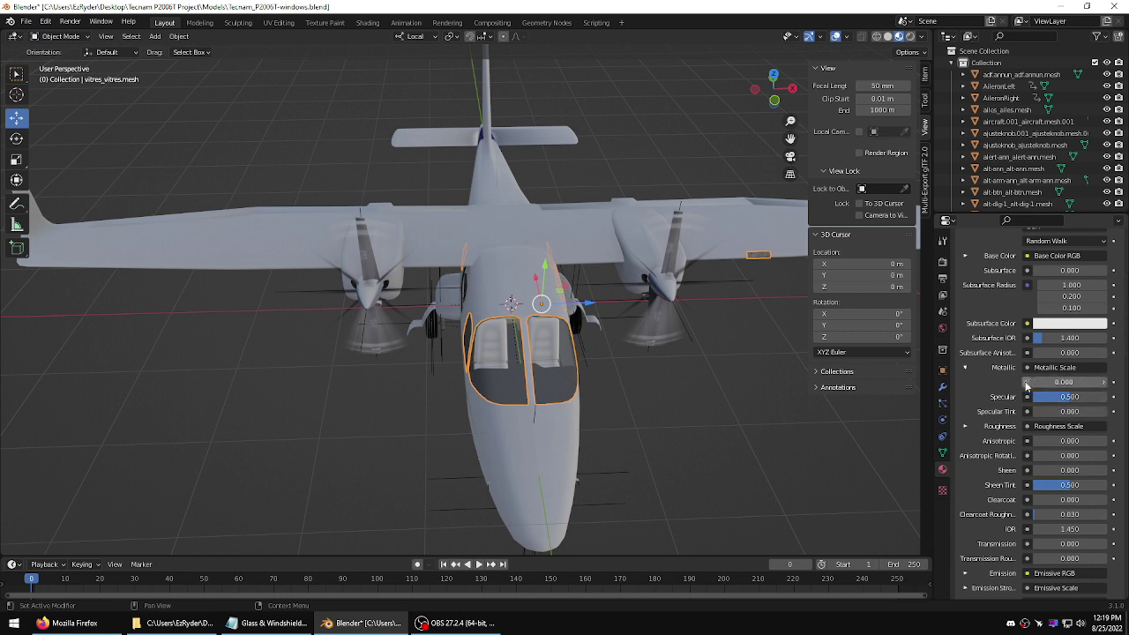
pyautogui.click(965, 426)
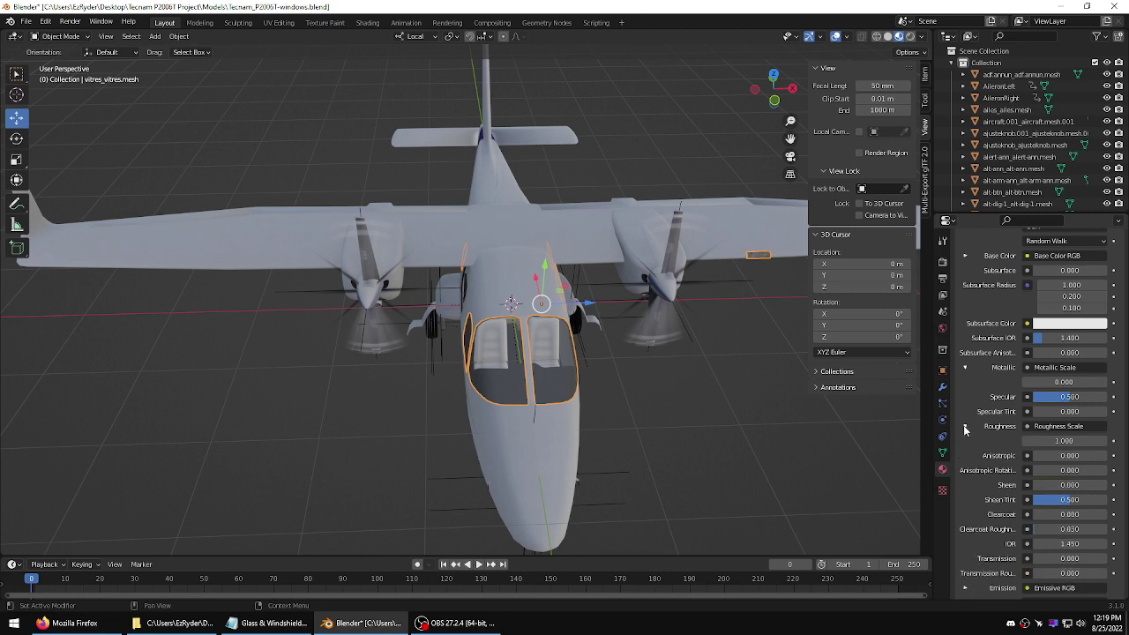
# - Set the windshield material's Roughness to 0.05
pyautogui.click(1063, 438)
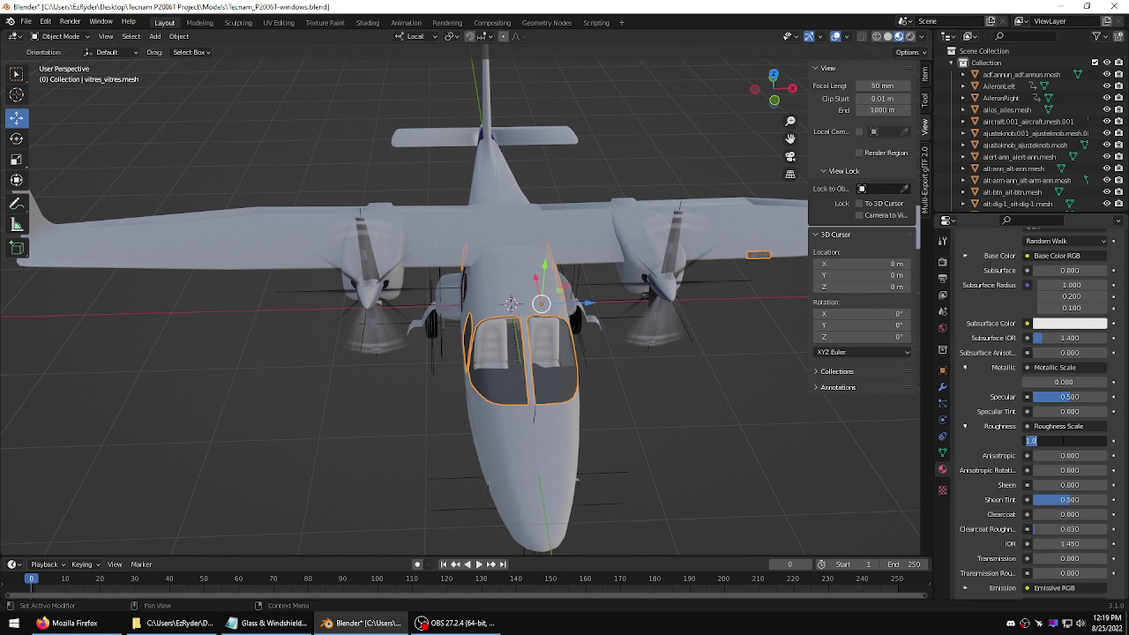
pyautogui.press('BackSpace')
pyautogui.write('0')
pyautogui.write('.01')
pyautogui.press('BackSpace')
pyautogui.write('5')
pyautogui.press('Return')
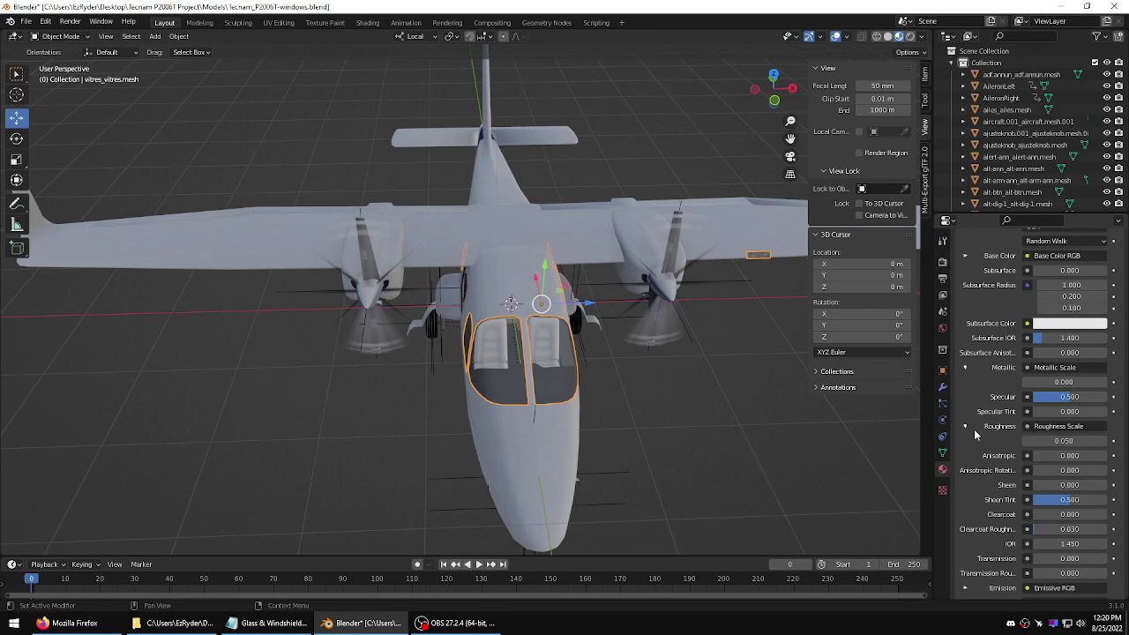
pyautogui.moveTo(1127, 286); pyautogui.dragTo(1127, 316)
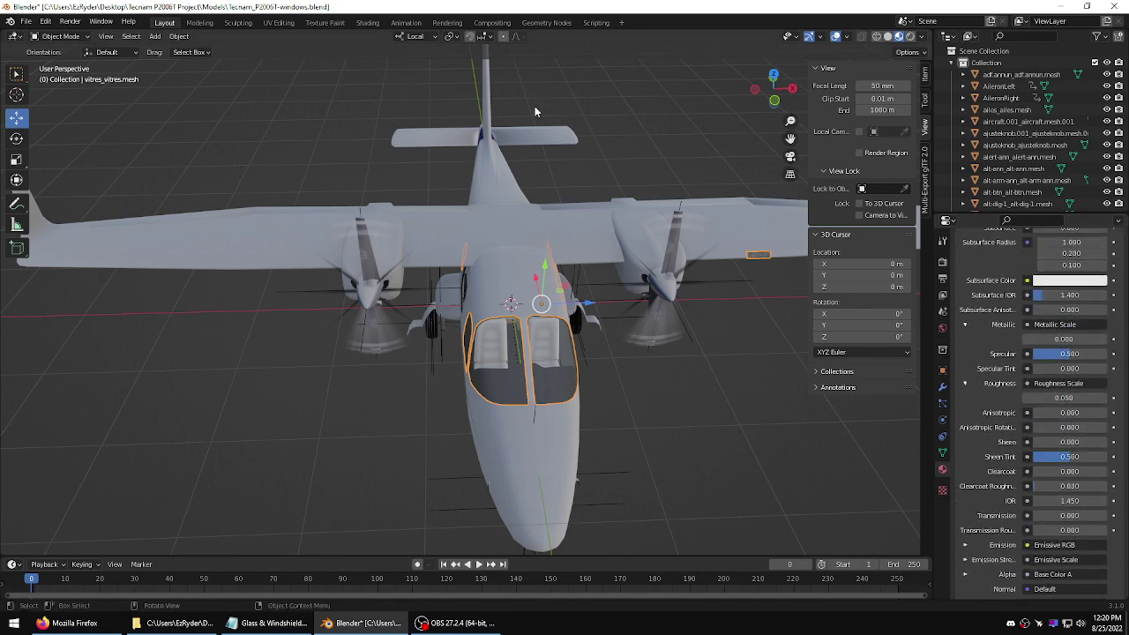
# - Save the aircraft file
pyautogui.click(28, 22)
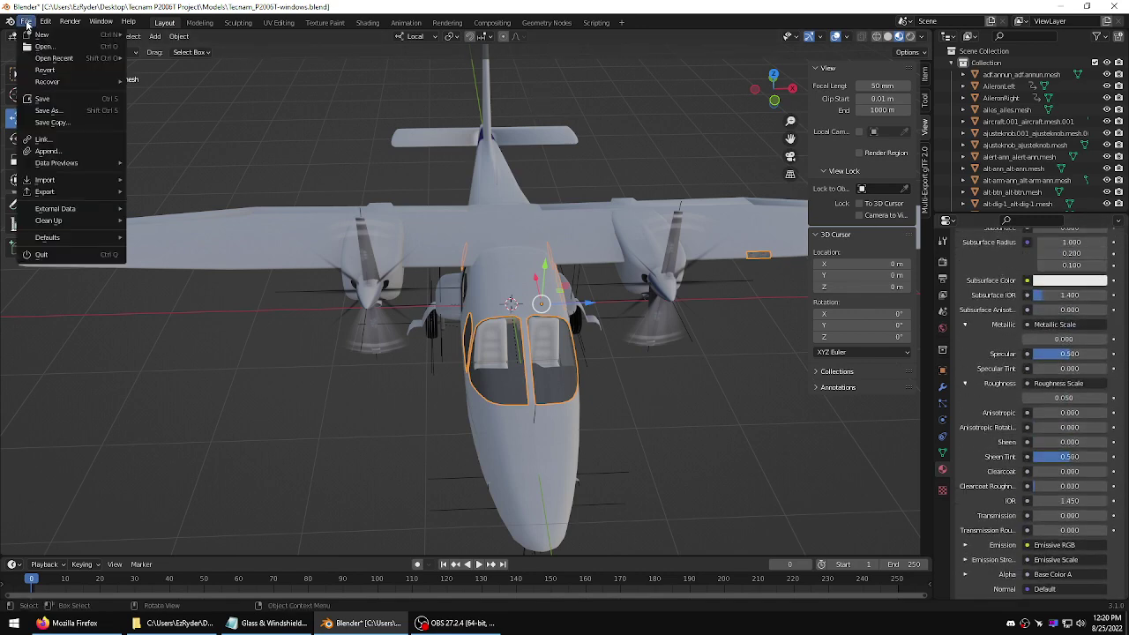
pyautogui.click(42, 98)
pyautogui.moveTo(61, 111); pyautogui.dragTo(547, 285, button='middle')
# - Clear the selection, view the aircraft from Top and open the UV Editing workspace
pyautogui.click(679, 222)
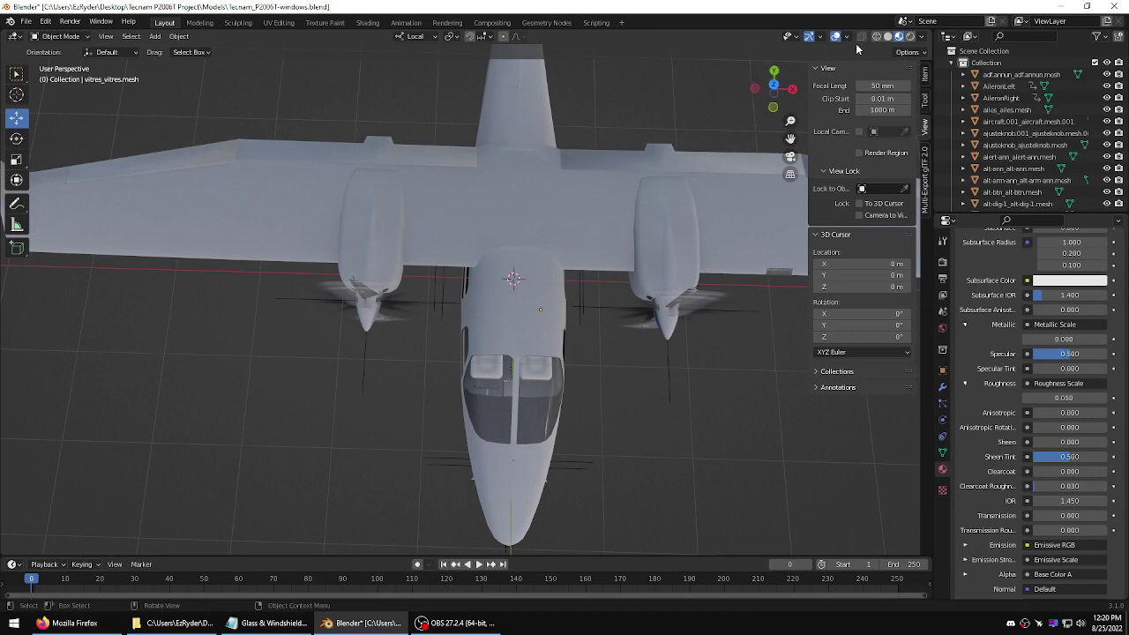
pyautogui.click(776, 87)
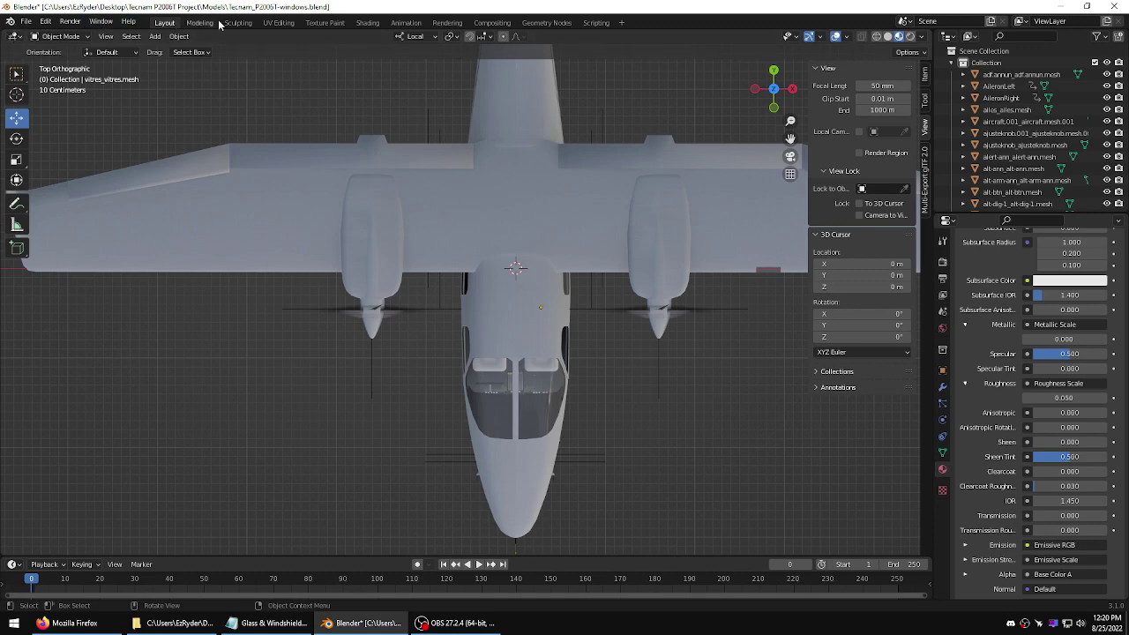
pyautogui.click(289, 24)
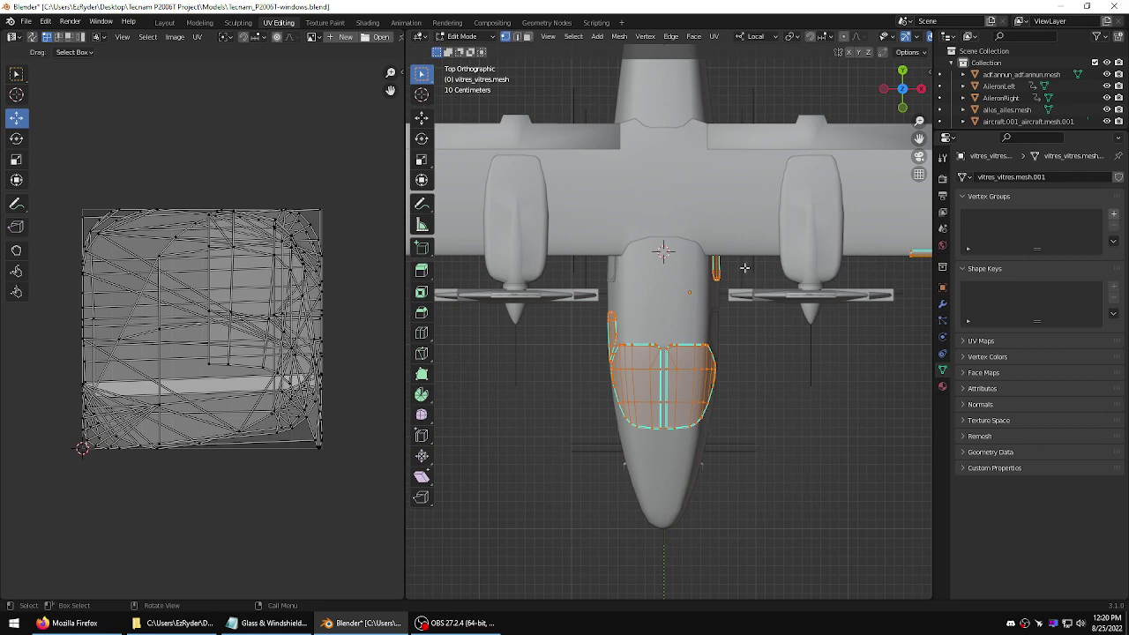
# - Select the windshield plus vitreG and vitreD side windows, then enter Edit Mode in Top view
pyautogui.moveTo(744, 267); pyautogui.dragTo(716, 273, button='middle')
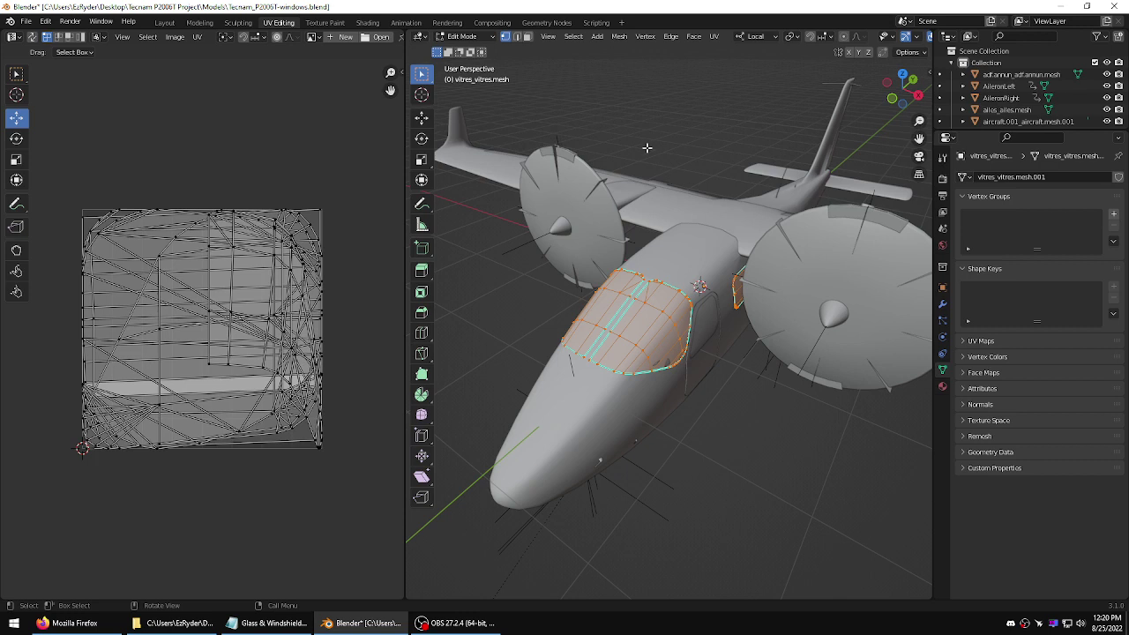
pyautogui.press('Tab')
pyautogui.click(700, 314)
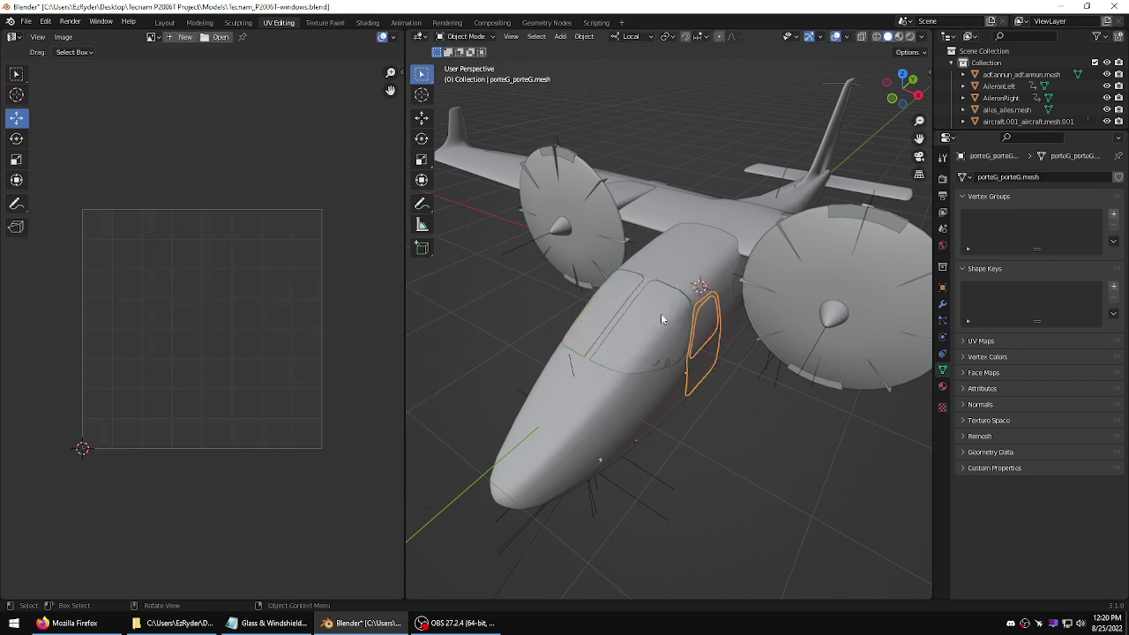
pyautogui.click(707, 328)
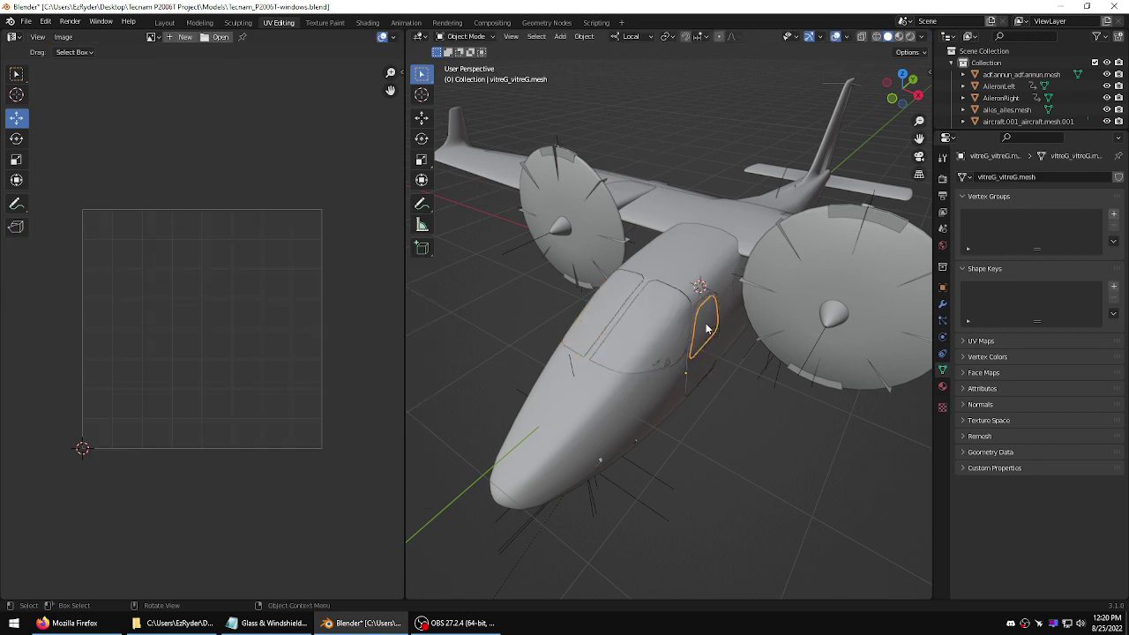
pyautogui.click(659, 321)
pyautogui.moveTo(660, 321); pyautogui.dragTo(794, 295, button='middle')
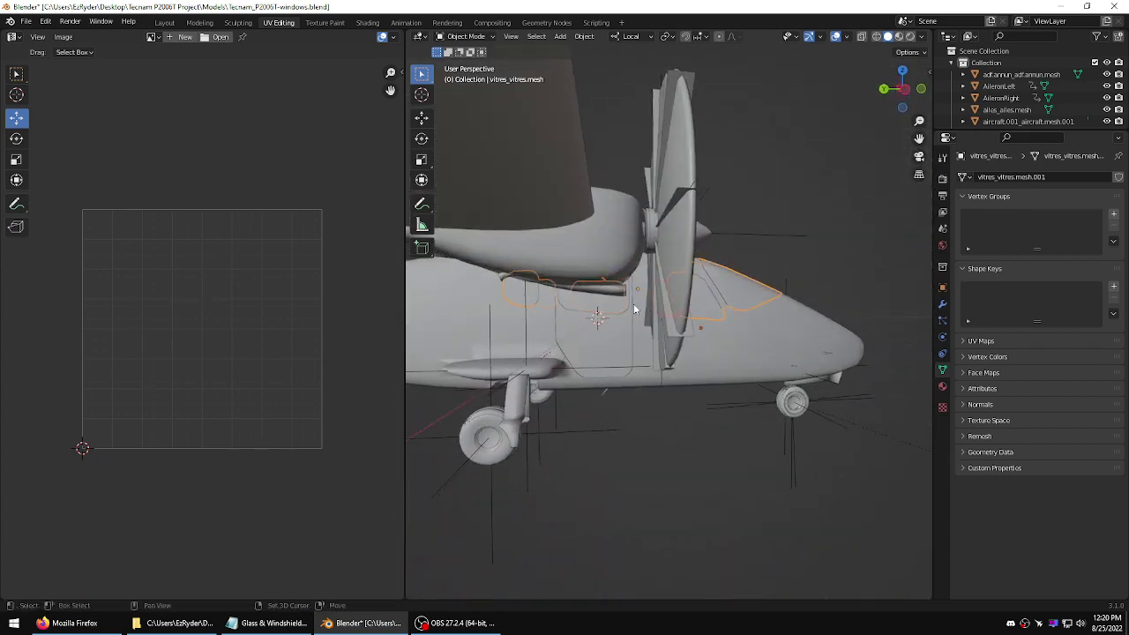
pyautogui.moveTo(633, 308); pyautogui.dragTo(731, 292, button='middle')
pyautogui.click(641, 272)
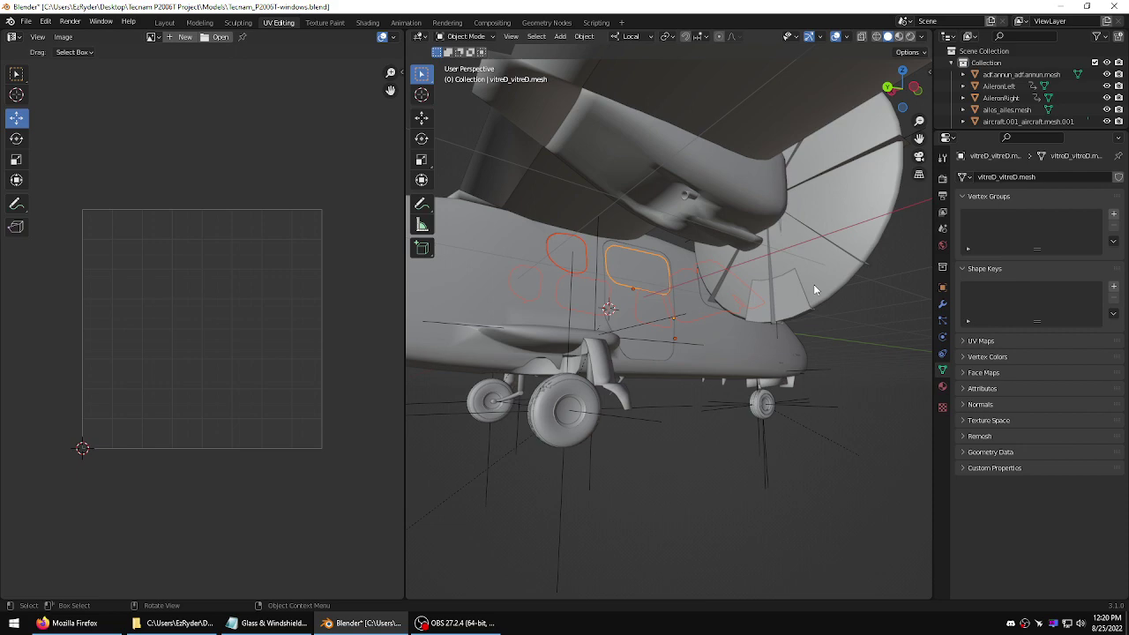
pyautogui.moveTo(813, 288); pyautogui.dragTo(789, 249, button='middle')
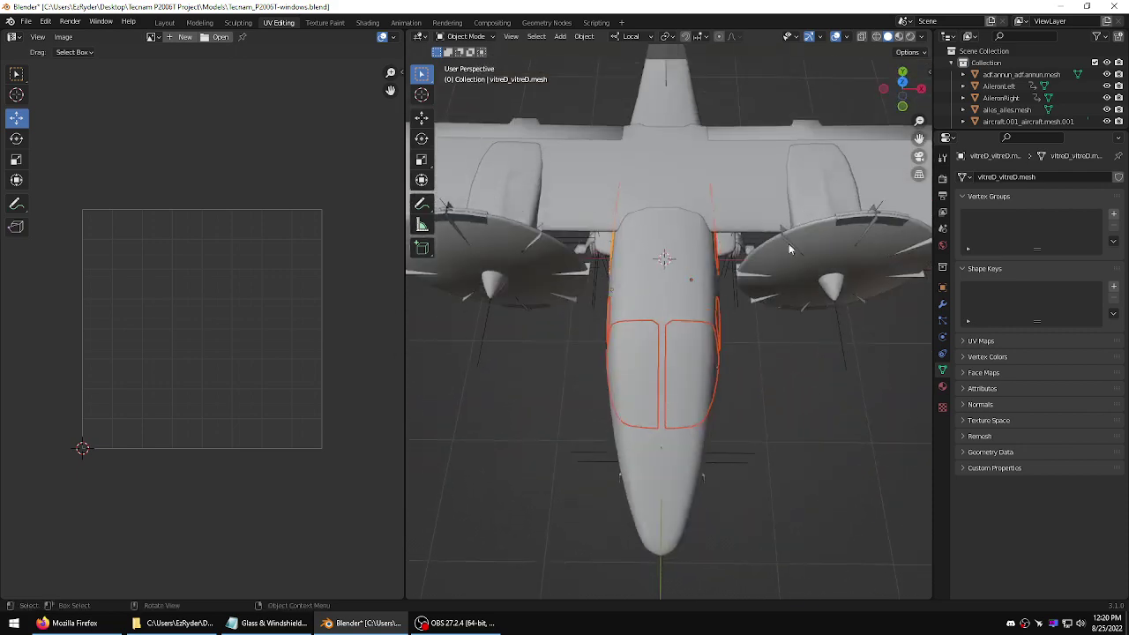
pyautogui.click(900, 81)
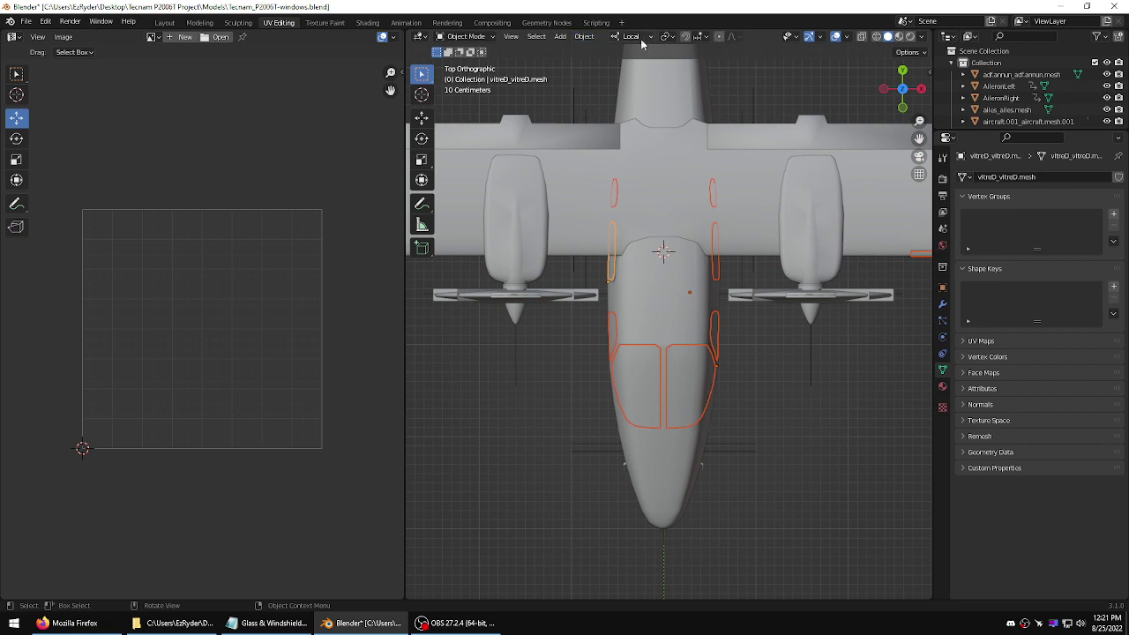
pyautogui.press('Tab')
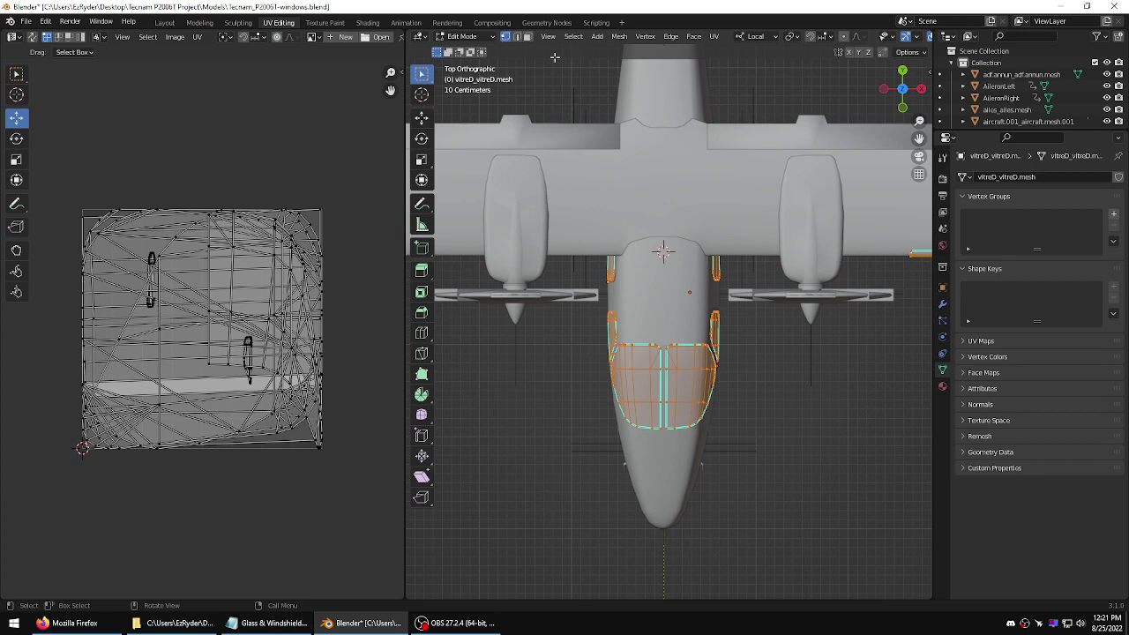
# - Re-project the window UVs with UV > Project from View from the top view
pyautogui.click(714, 36)
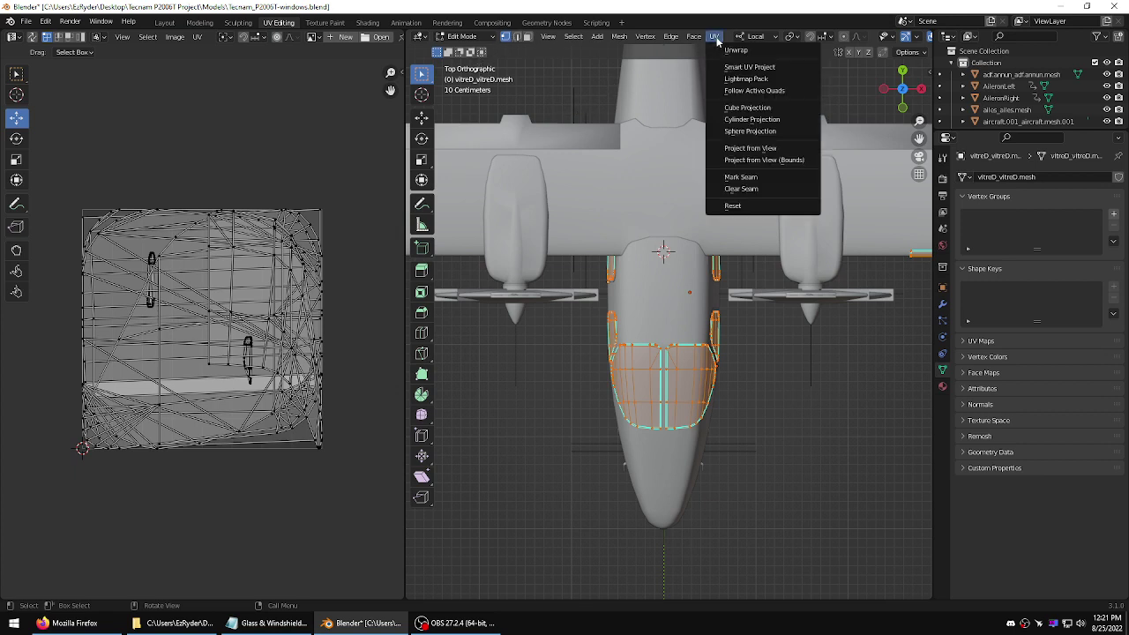
pyautogui.click(751, 148)
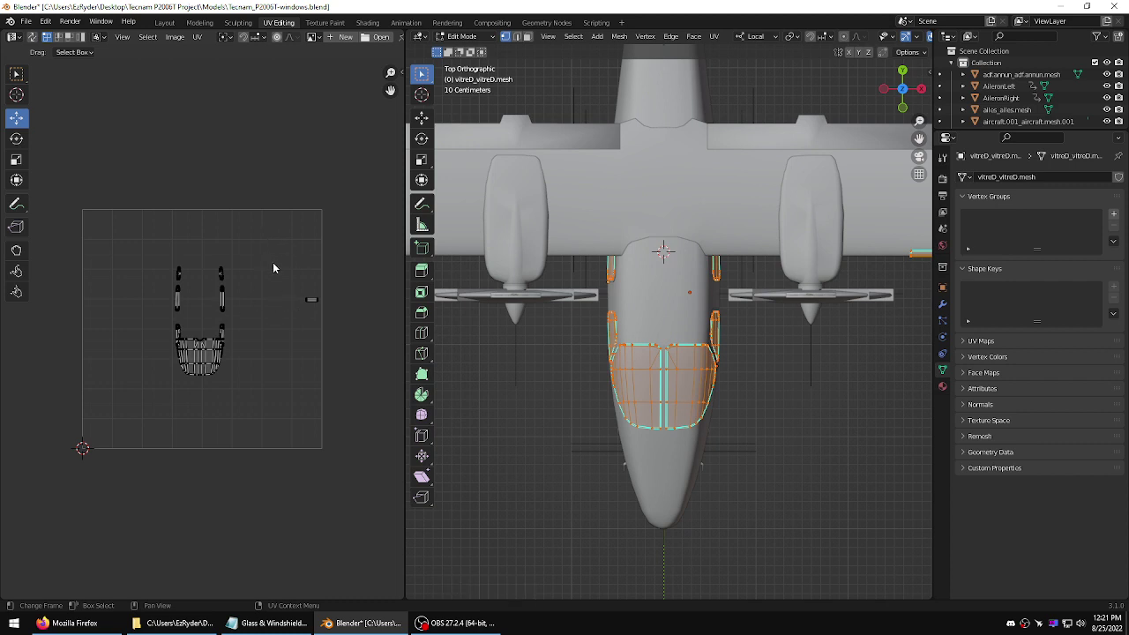
# - Select the main window UV islands, scale them about twofold and shift them slightly down
pyautogui.moveTo(273, 267); pyautogui.dragTo(349, 316)
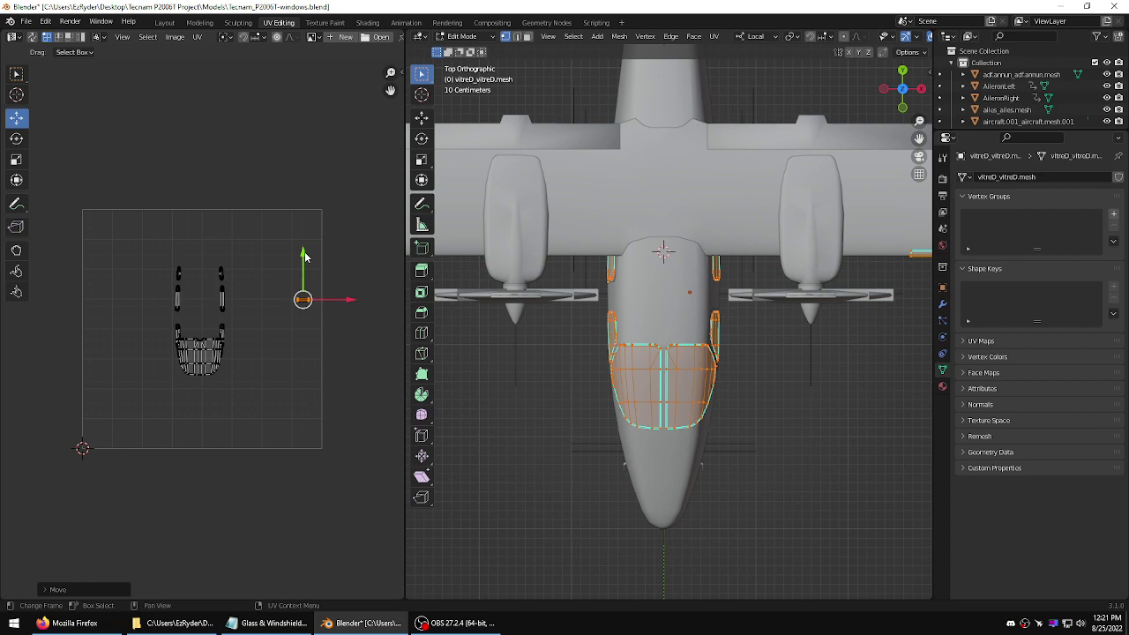
pyautogui.click(265, 256)
pyautogui.click(286, 230)
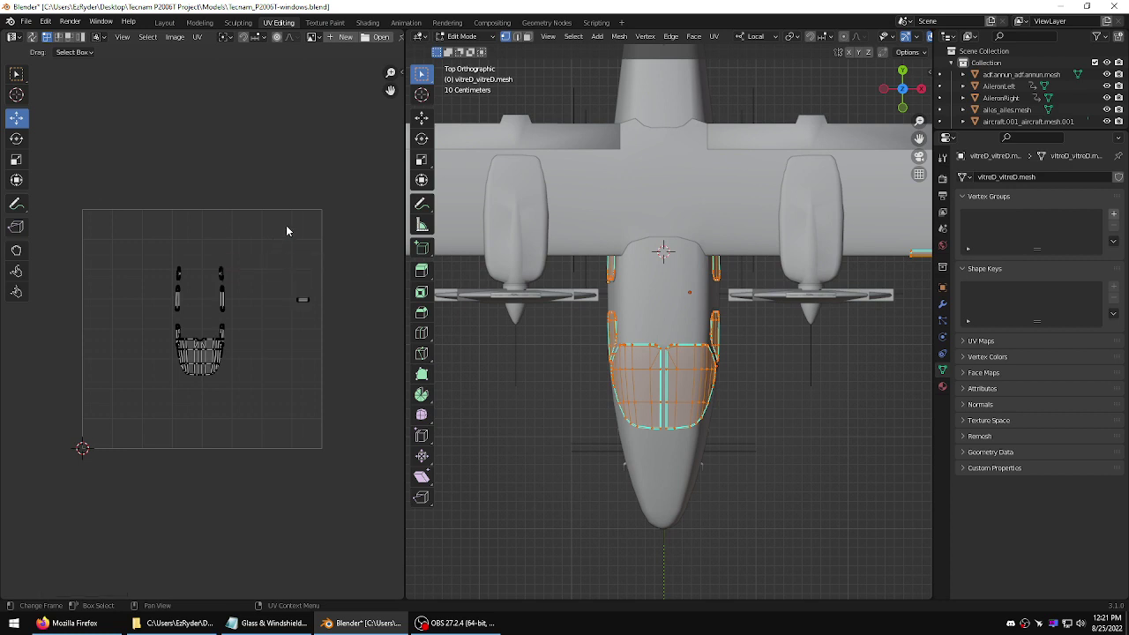
pyautogui.moveTo(269, 222); pyautogui.dragTo(168, 390)
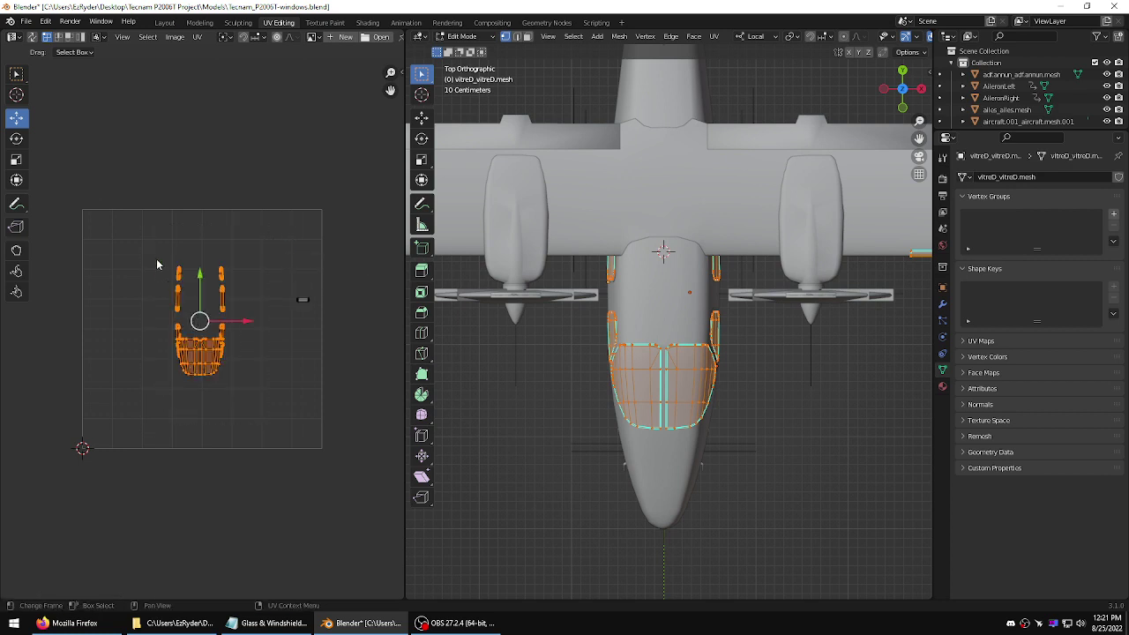
pyautogui.click(16, 159)
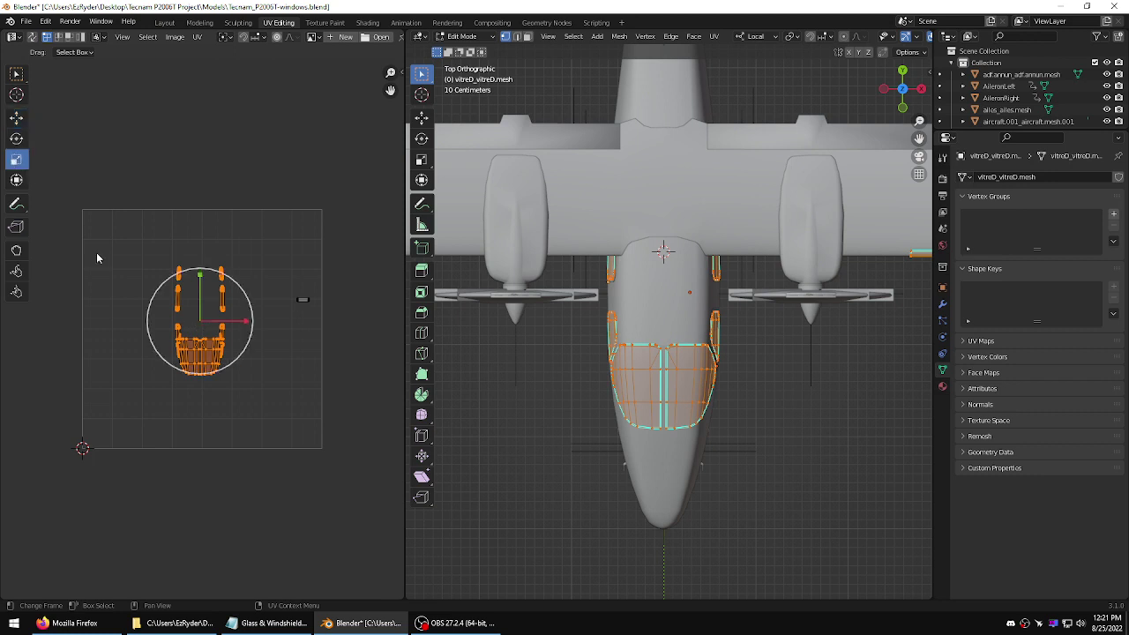
pyautogui.moveTo(214, 339); pyautogui.dragTo(192, 363)
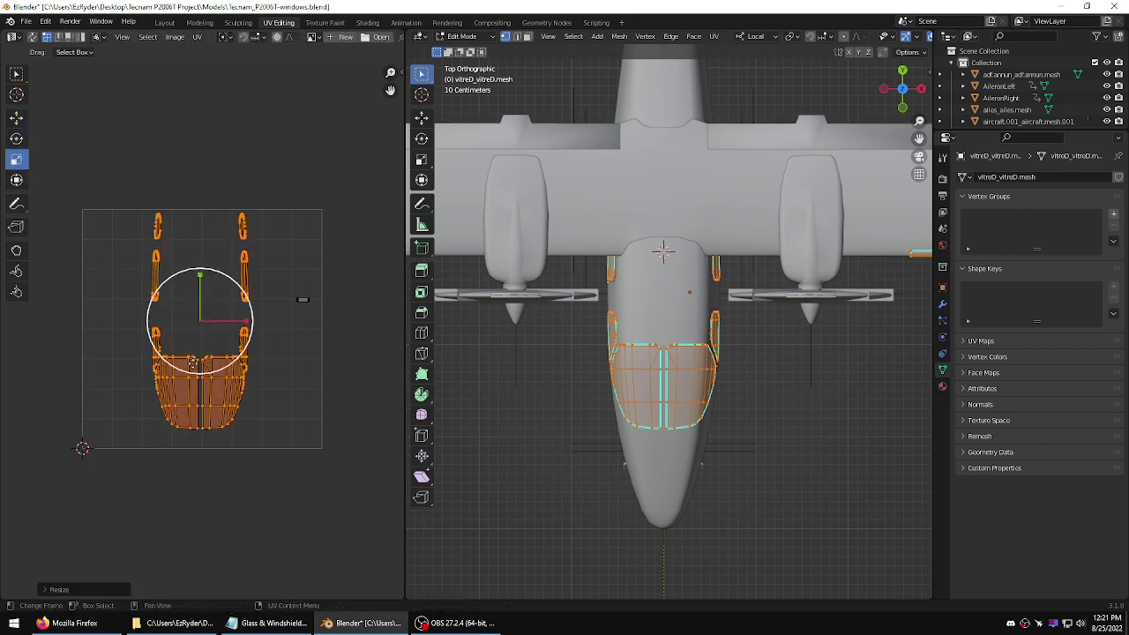
pyautogui.click(16, 118)
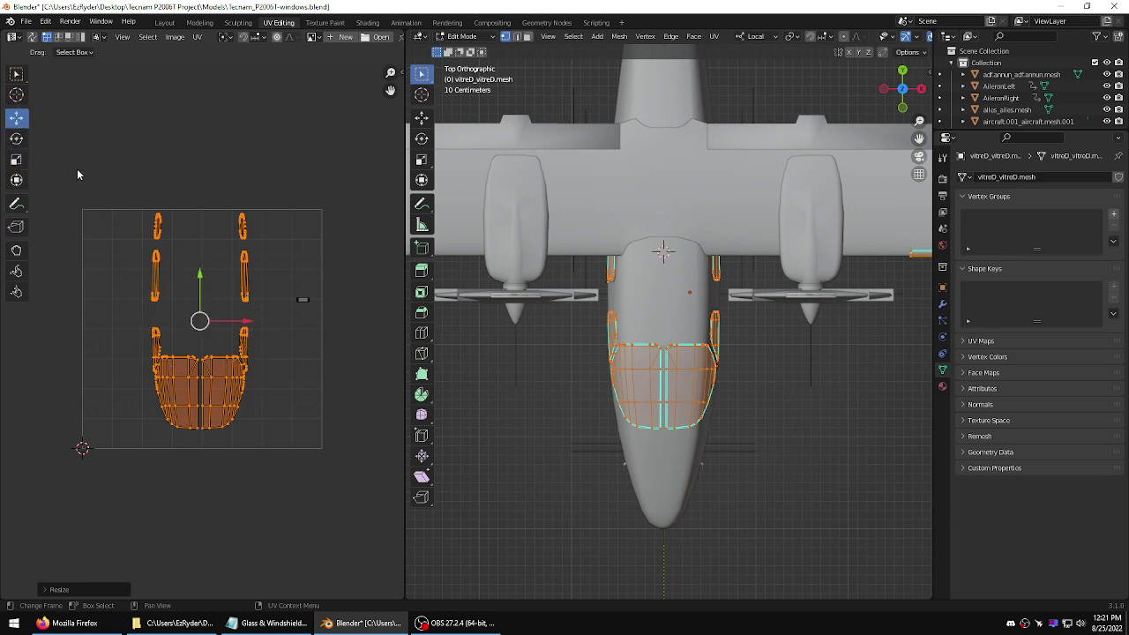
pyautogui.moveTo(199, 276); pyautogui.dragTo(204, 284)
# - Move the small UV piece vertically into place and select the lower-right island
pyautogui.click(302, 299)
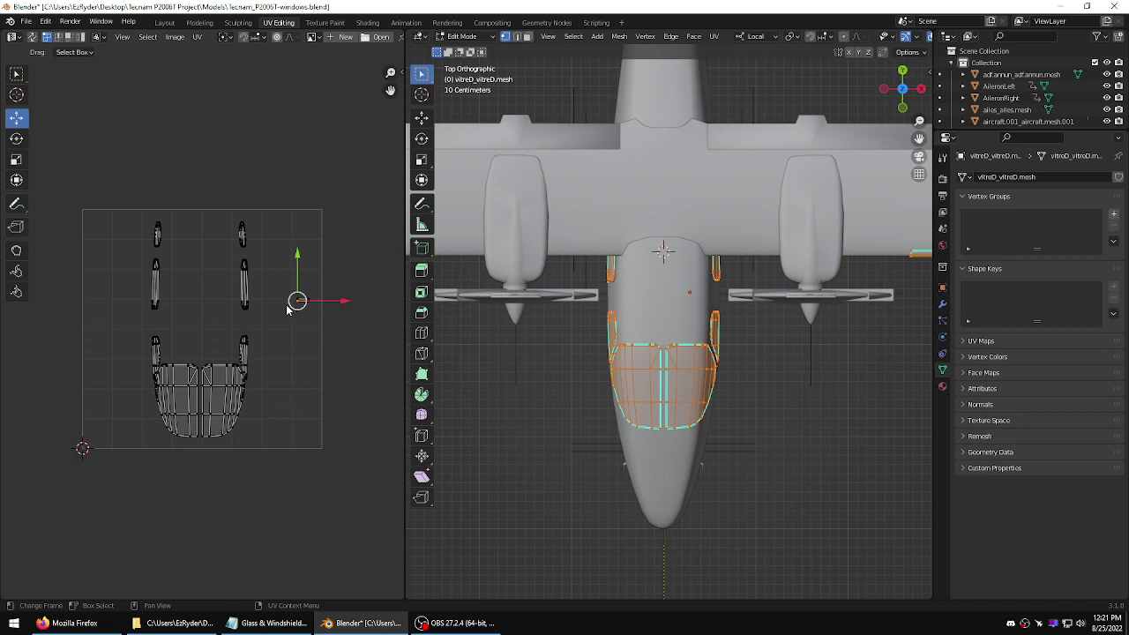
pyautogui.moveTo(264, 264); pyautogui.dragTo(247, 298)
pyautogui.press('g')
pyautogui.press('y')
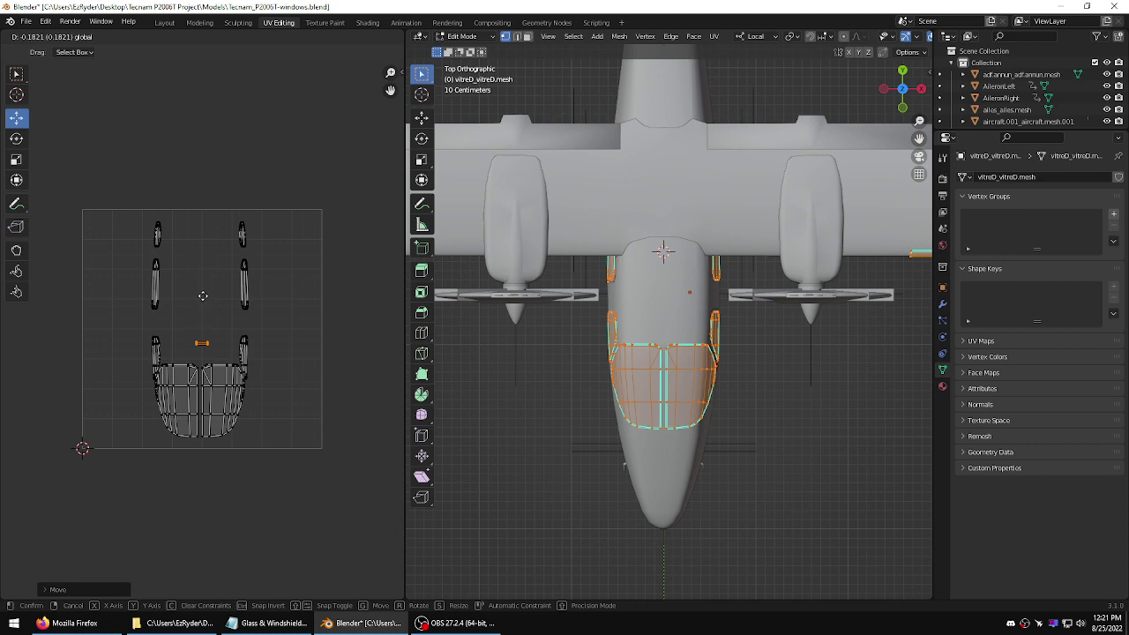
pyautogui.click(203, 305)
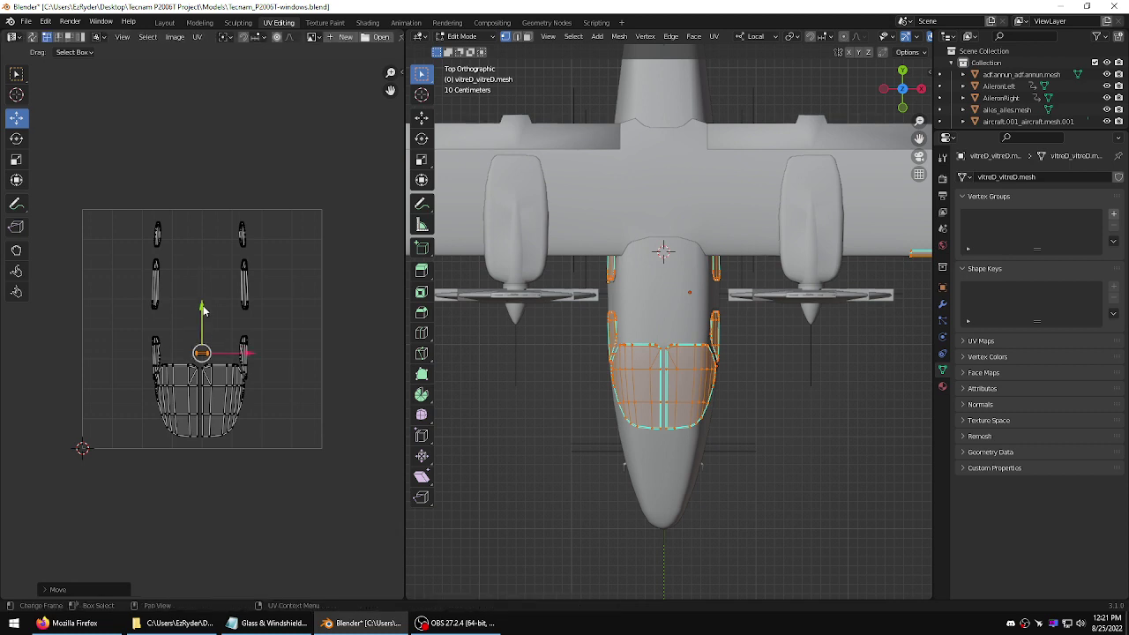
pyautogui.click(247, 370)
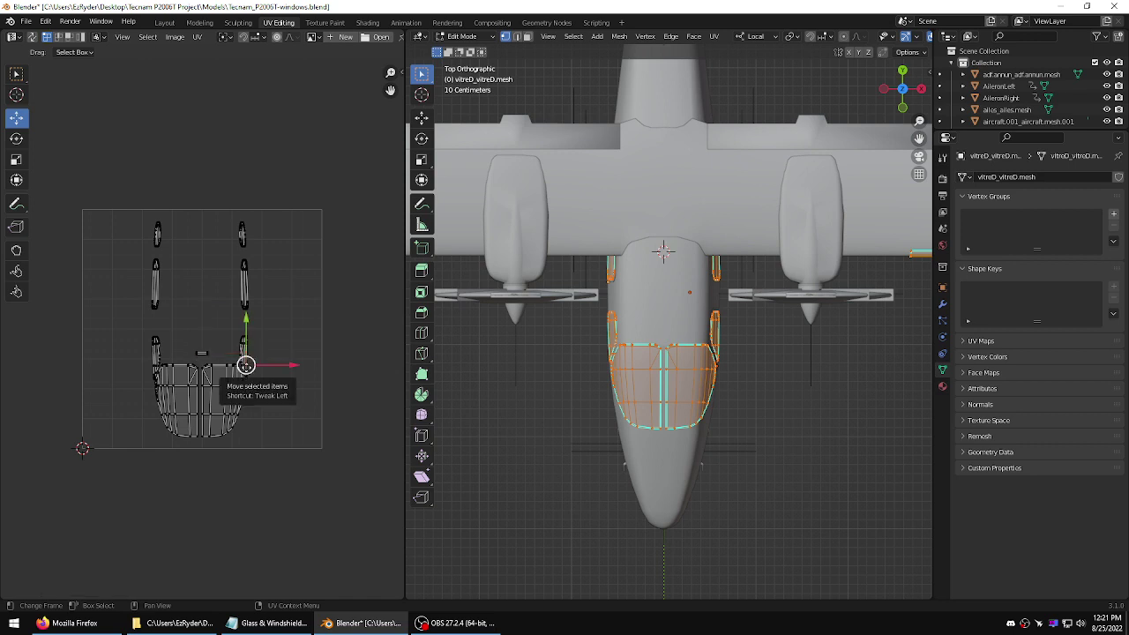
pyautogui.click(351, 308)
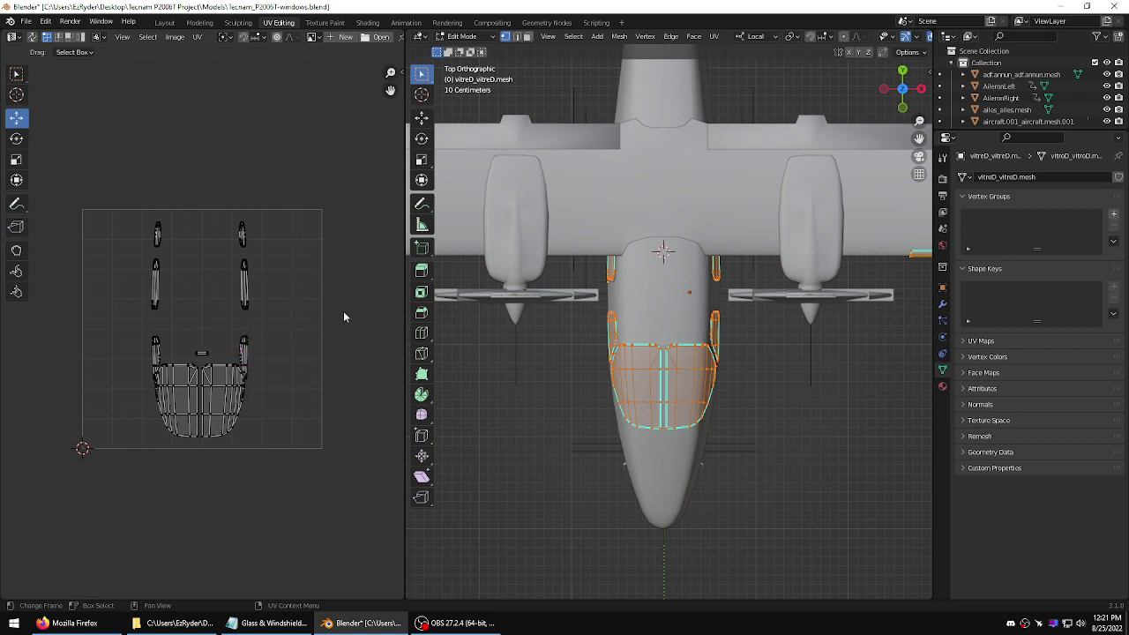
pyautogui.click(242, 357)
# - Move the thin lower-right UV island right of the windshield island and widen it
pyautogui.moveTo(243, 353); pyautogui.dragTo(271, 340)
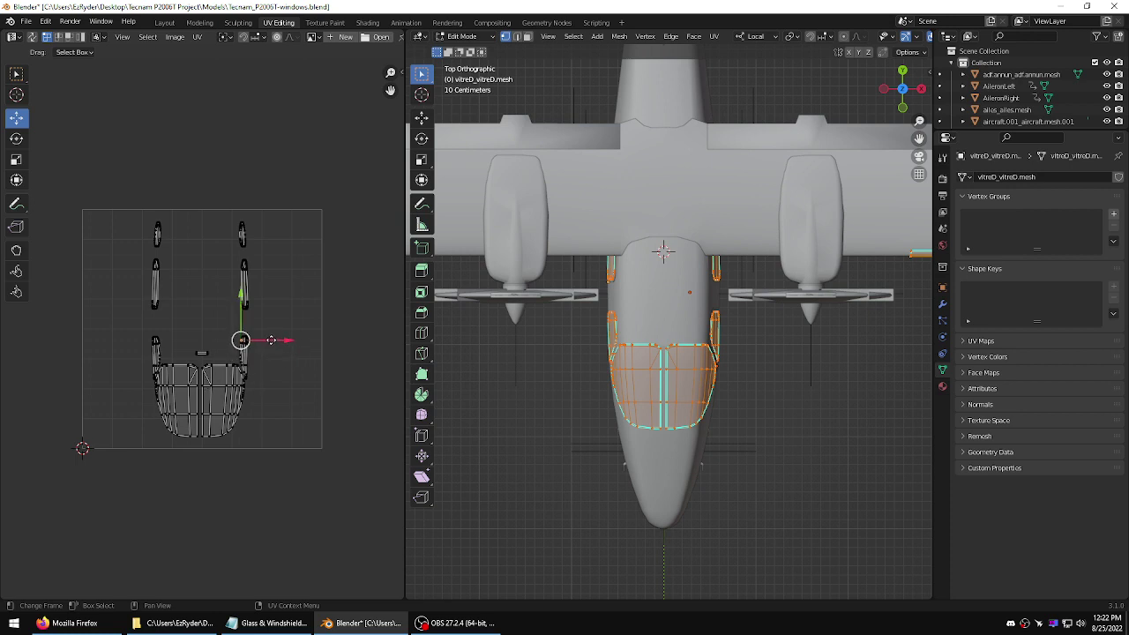
pyautogui.click(247, 269)
pyautogui.click(244, 349)
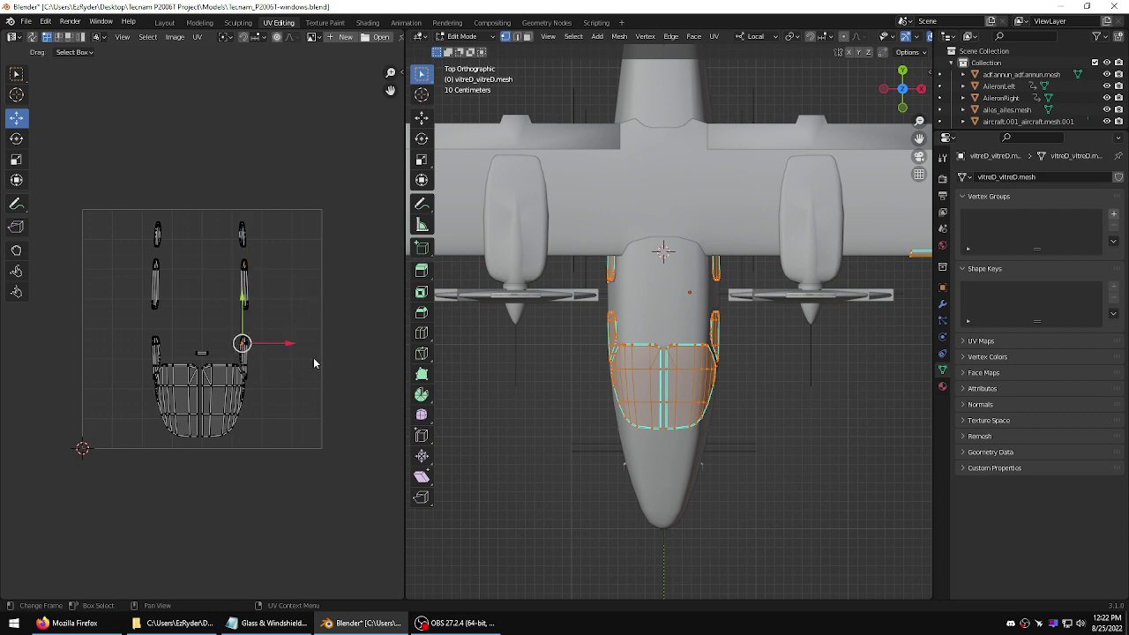
pyautogui.hotkey('ctrl', 'l')
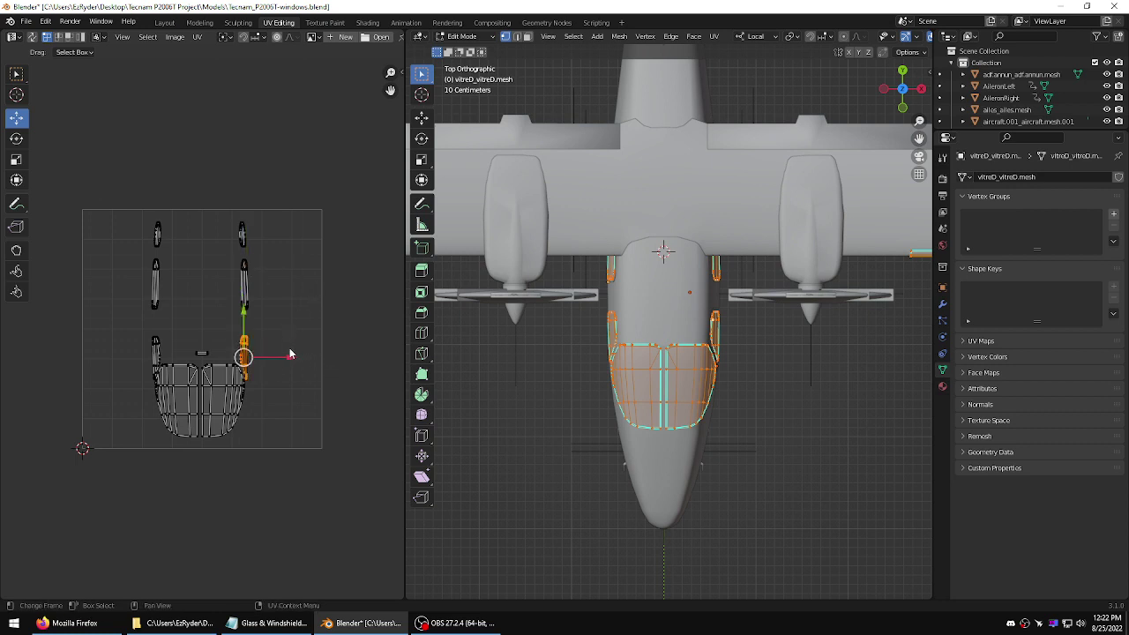
pyautogui.moveTo(290, 360); pyautogui.dragTo(319, 359)
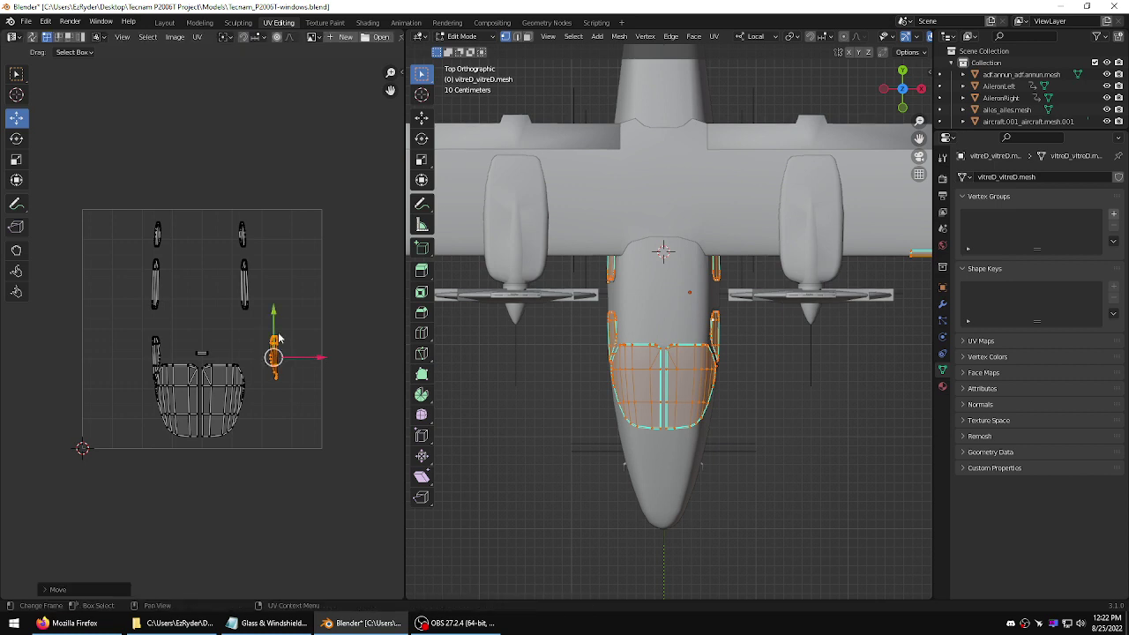
pyautogui.click(18, 158)
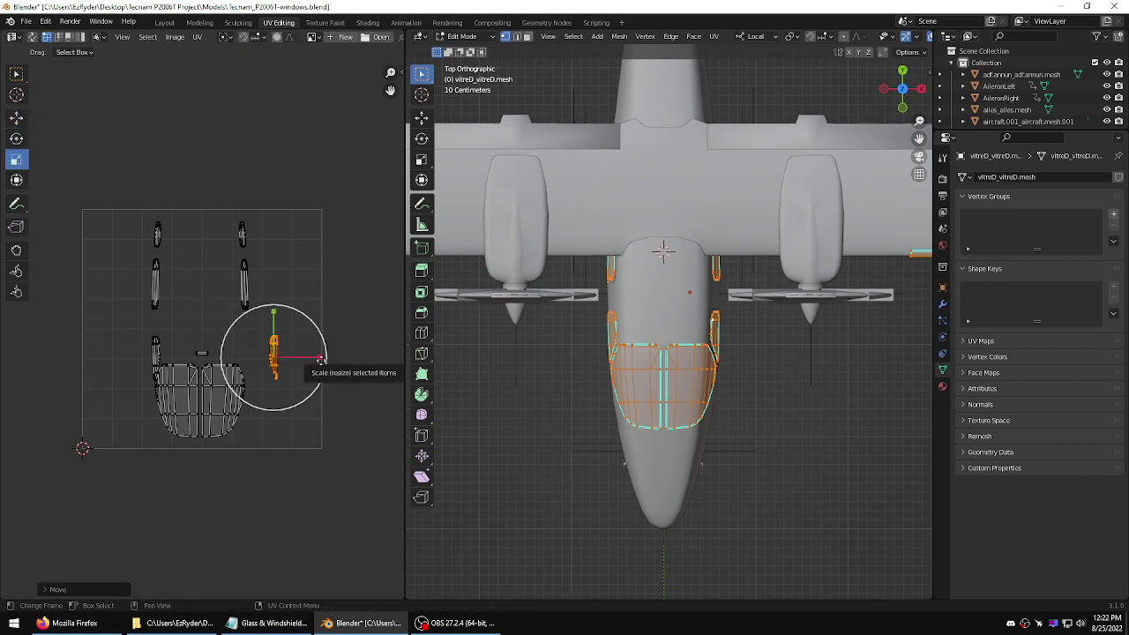
pyautogui.moveTo(321, 360); pyautogui.dragTo(58, 368)
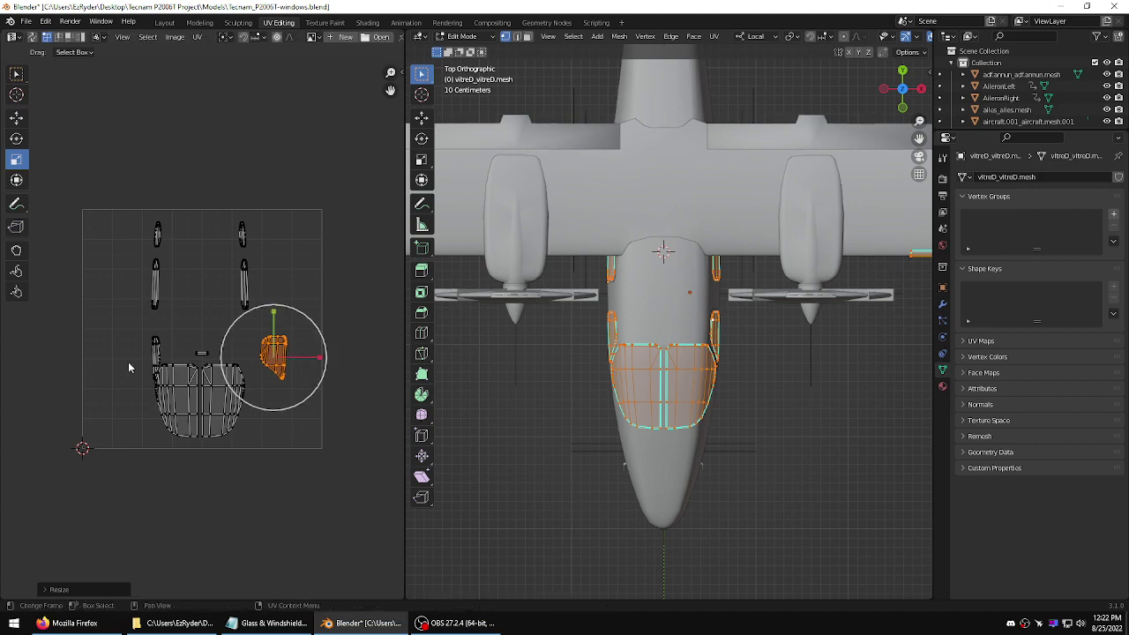
pyautogui.moveTo(605, 428); pyautogui.dragTo(521, 331, button='middle')
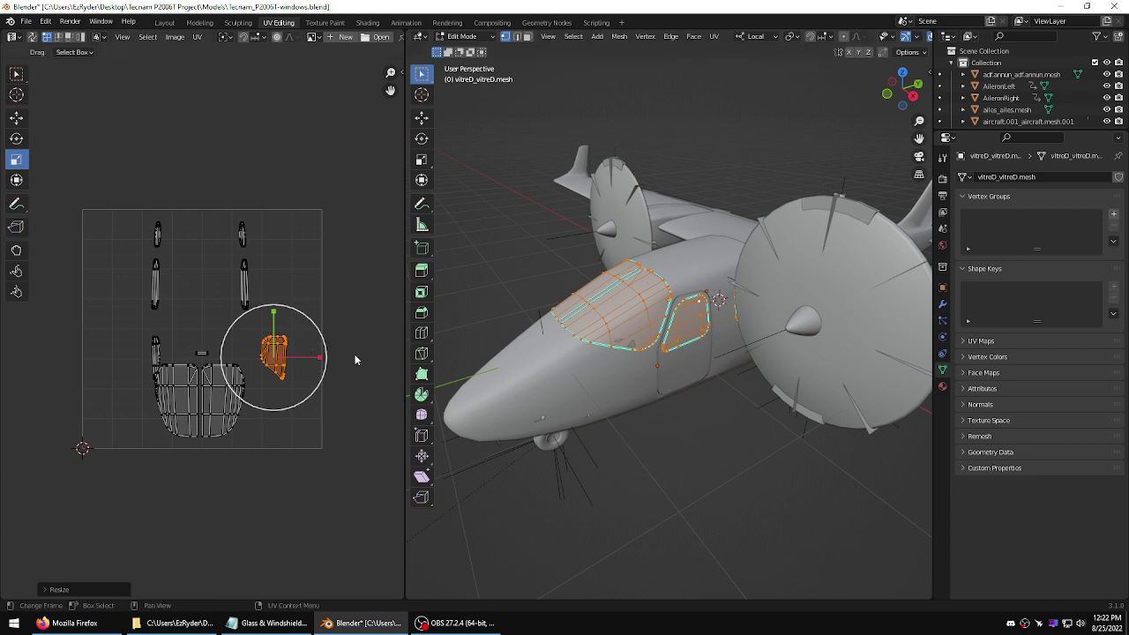
pyautogui.click(16, 117)
# - Nudge the windshield island up-left and move the thin side strip further left
pyautogui.press('g')
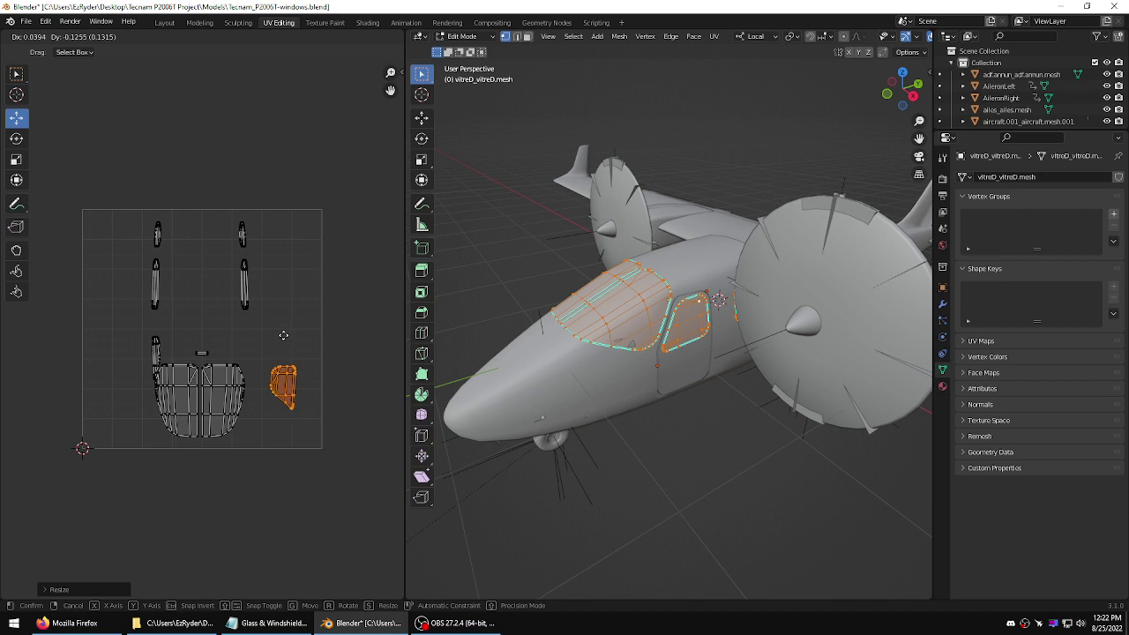
pyautogui.click(282, 336)
pyautogui.click(158, 350)
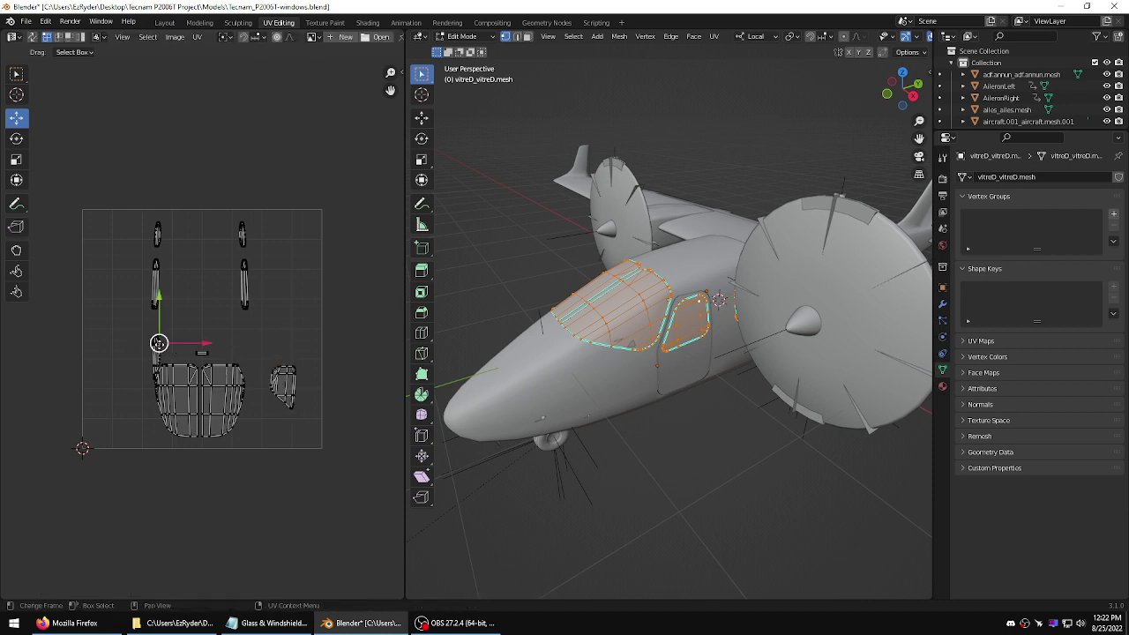
pyautogui.hotkey('ctrl', 'l')
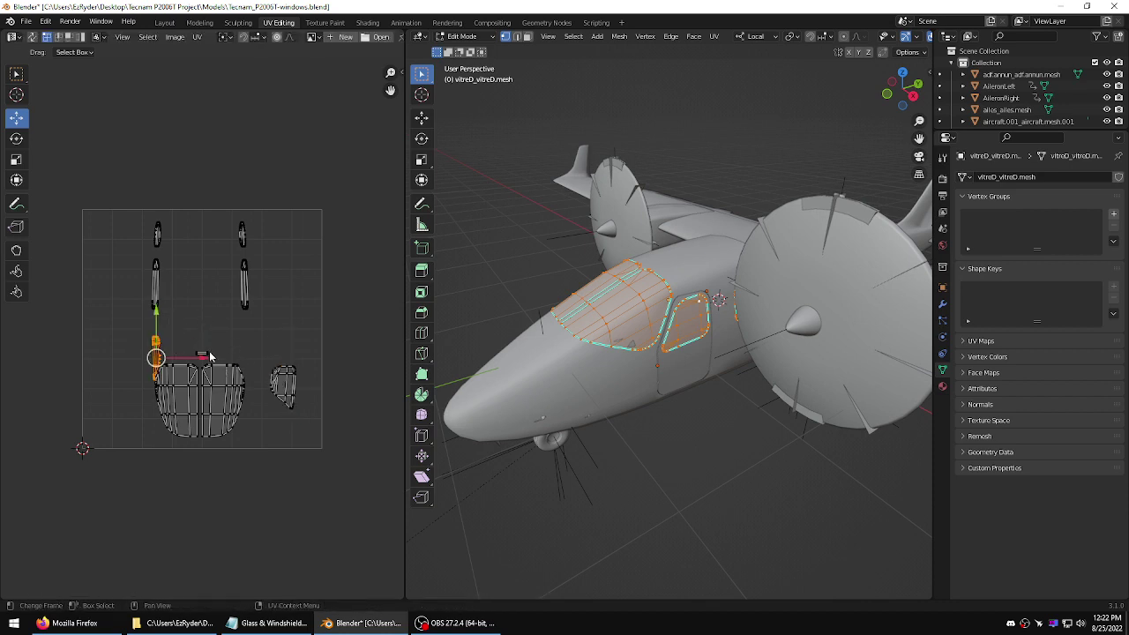
pyautogui.moveTo(204, 361); pyautogui.dragTo(164, 358)
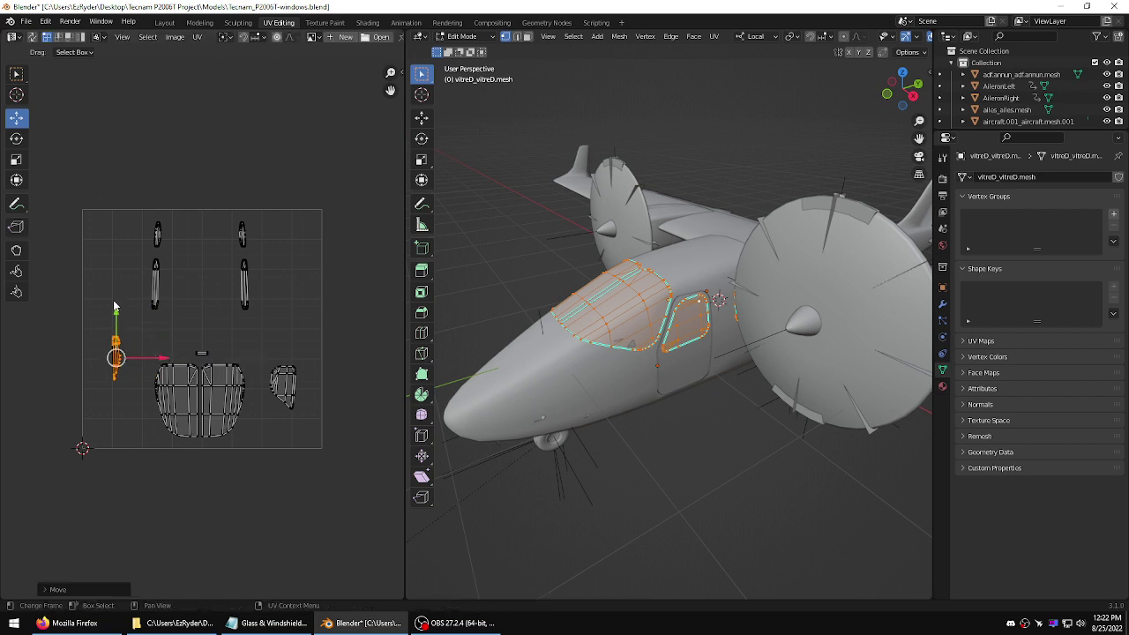
# - Widen the thin strip about threefold and lower it beside the windshield island
pyautogui.click(17, 160)
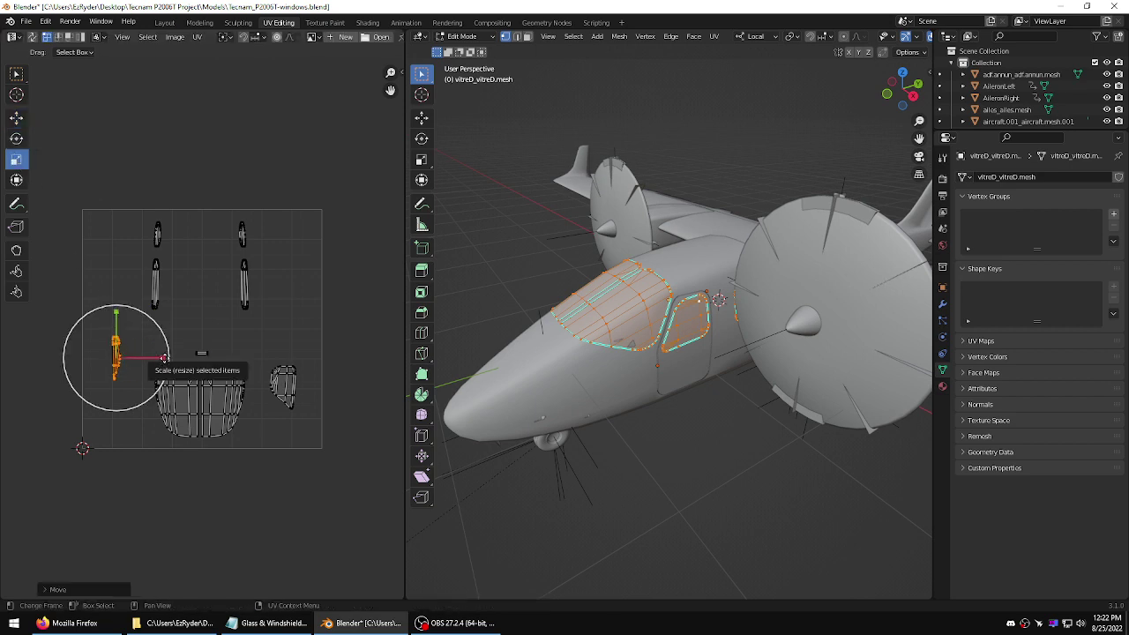
pyautogui.moveTo(164, 359); pyautogui.dragTo(362, 363)
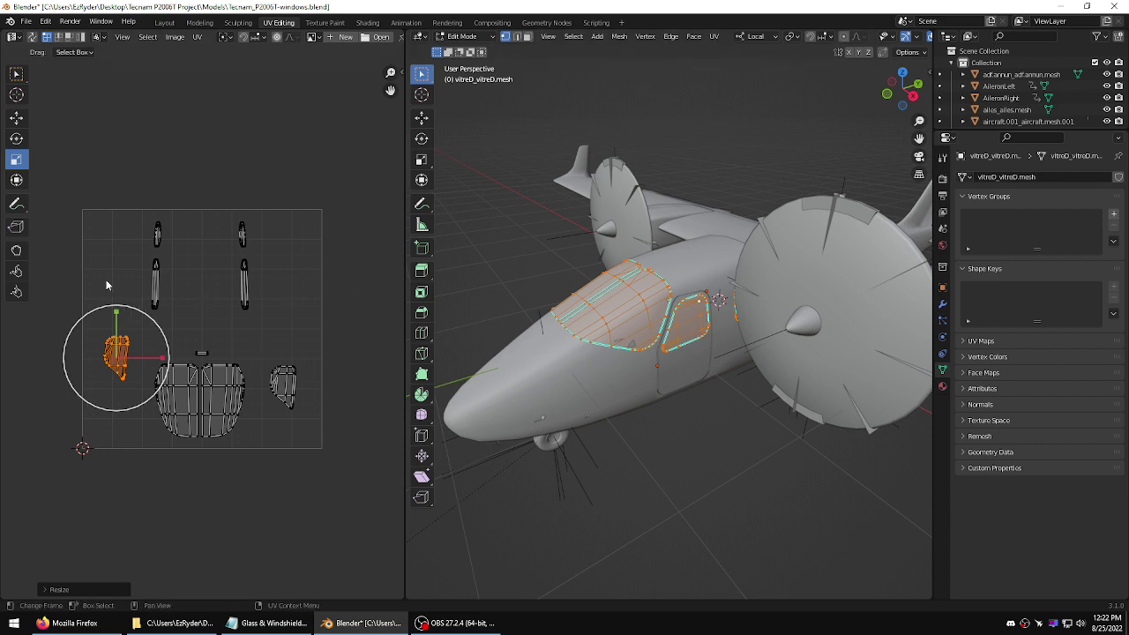
pyautogui.click(16, 116)
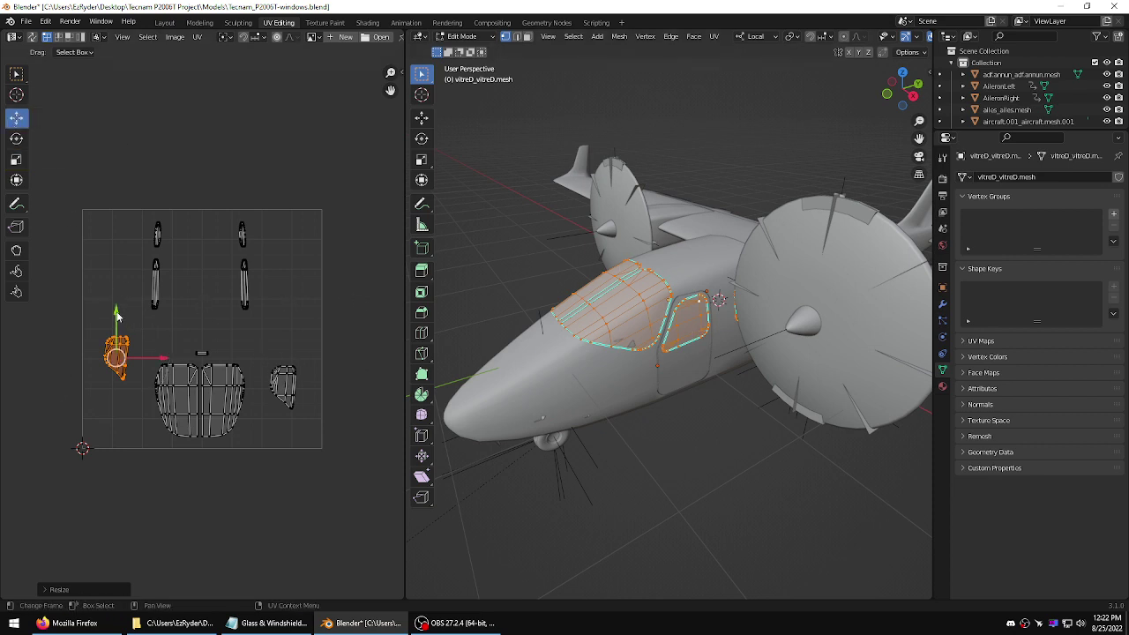
pyautogui.moveTo(120, 318); pyautogui.dragTo(105, 361)
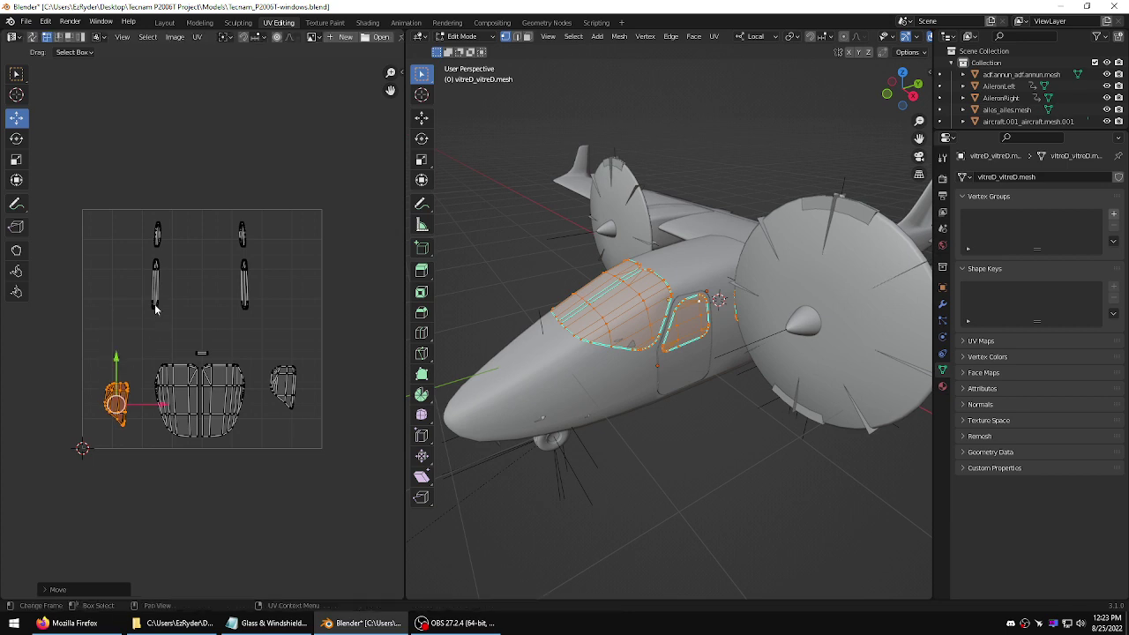
# - Drop the island lower down and stretch the upper-left island horizontally
pyautogui.click(159, 286)
pyautogui.click(156, 287)
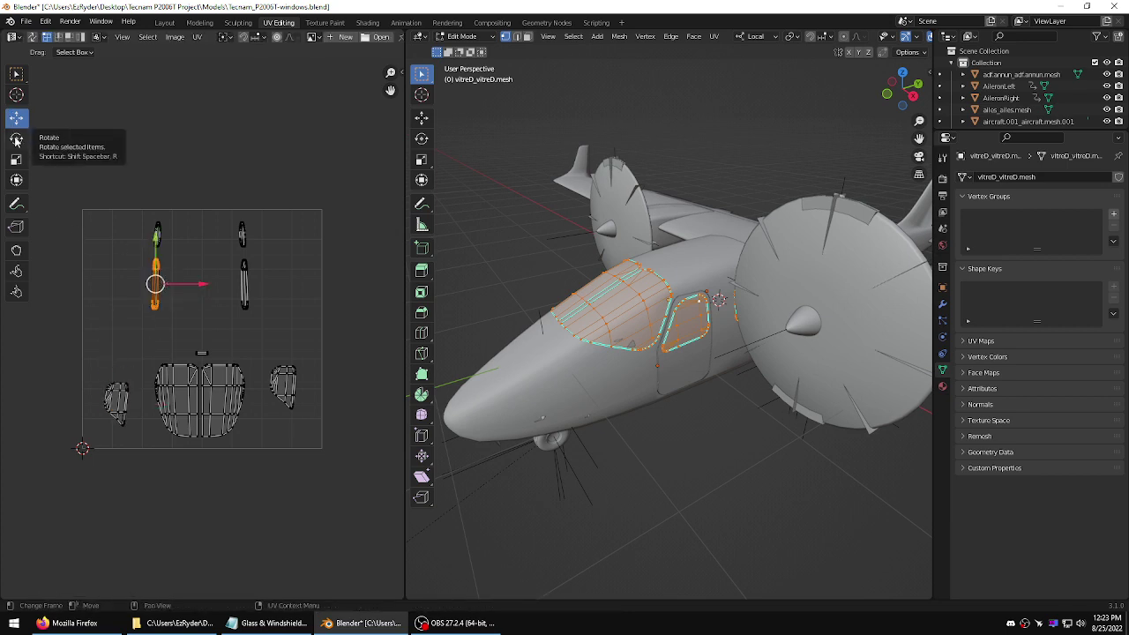
pyautogui.click(16, 159)
pyautogui.moveTo(203, 284); pyautogui.dragTo(80, 277)
# - Enlarge the small top-left island and resize the small island near the top
pyautogui.click(244, 282)
pyautogui.click(164, 238)
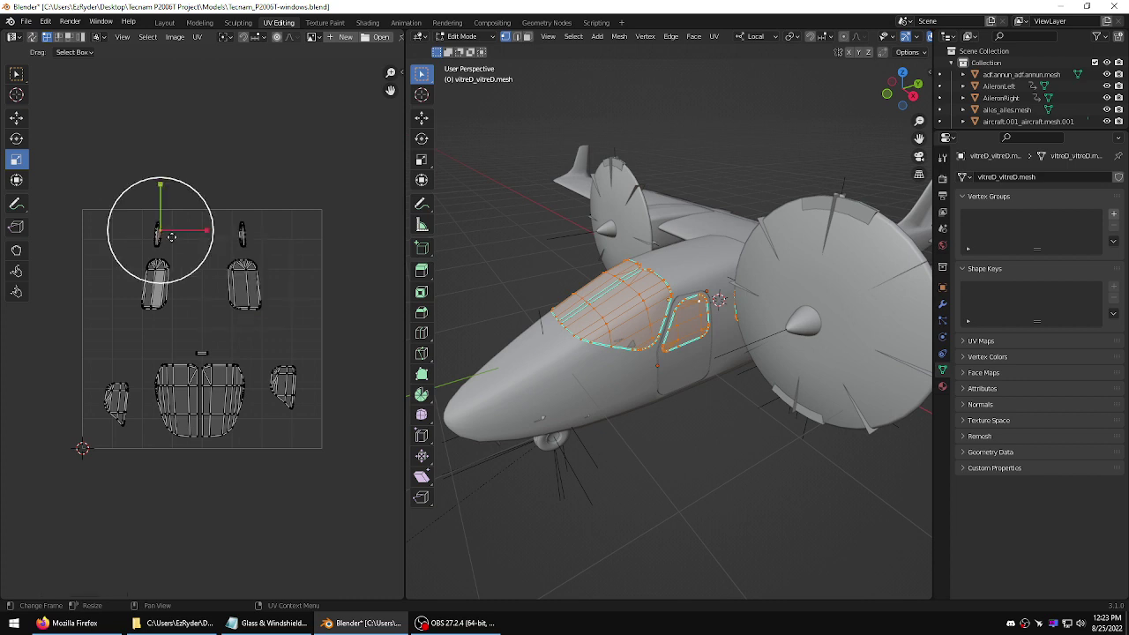
pyautogui.moveTo(209, 242); pyautogui.dragTo(35, 254)
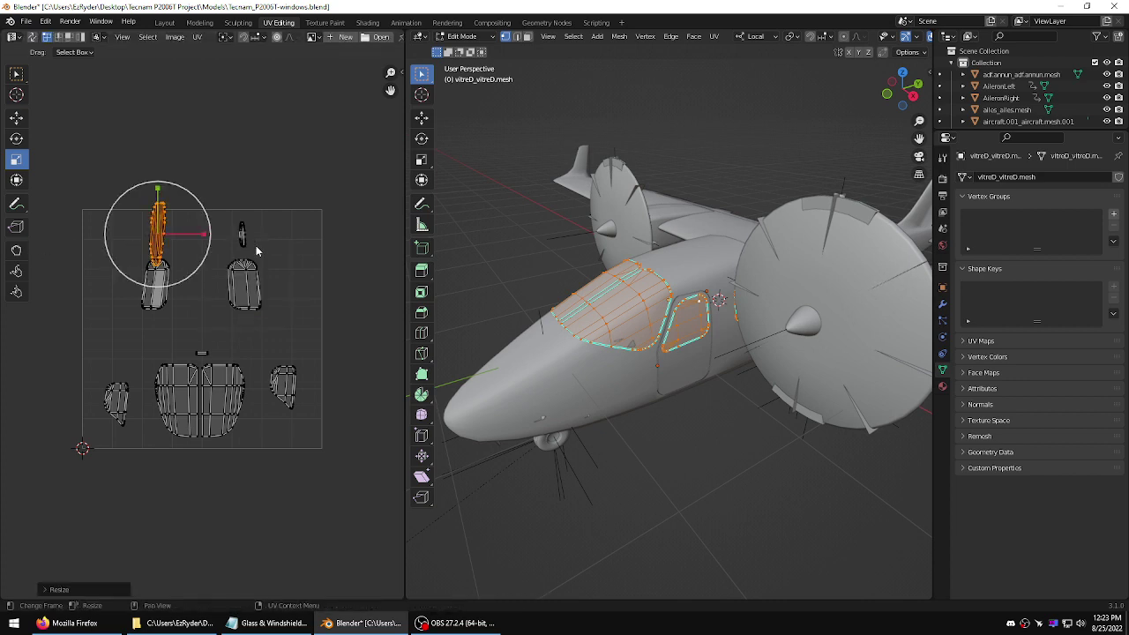
pyautogui.click(242, 234)
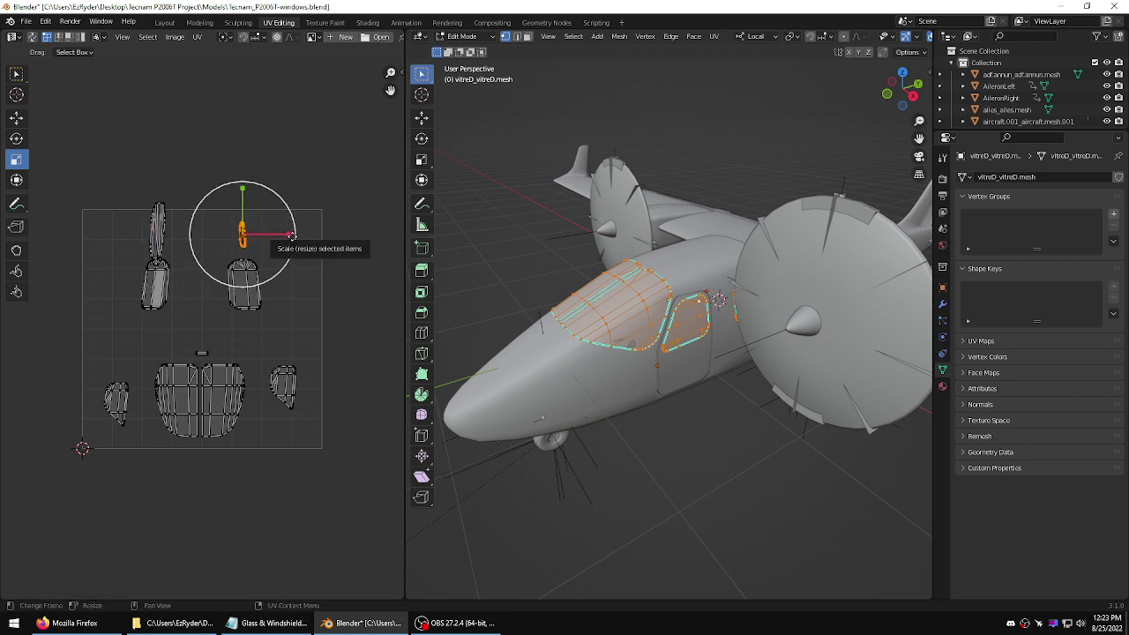
pyautogui.press('s')
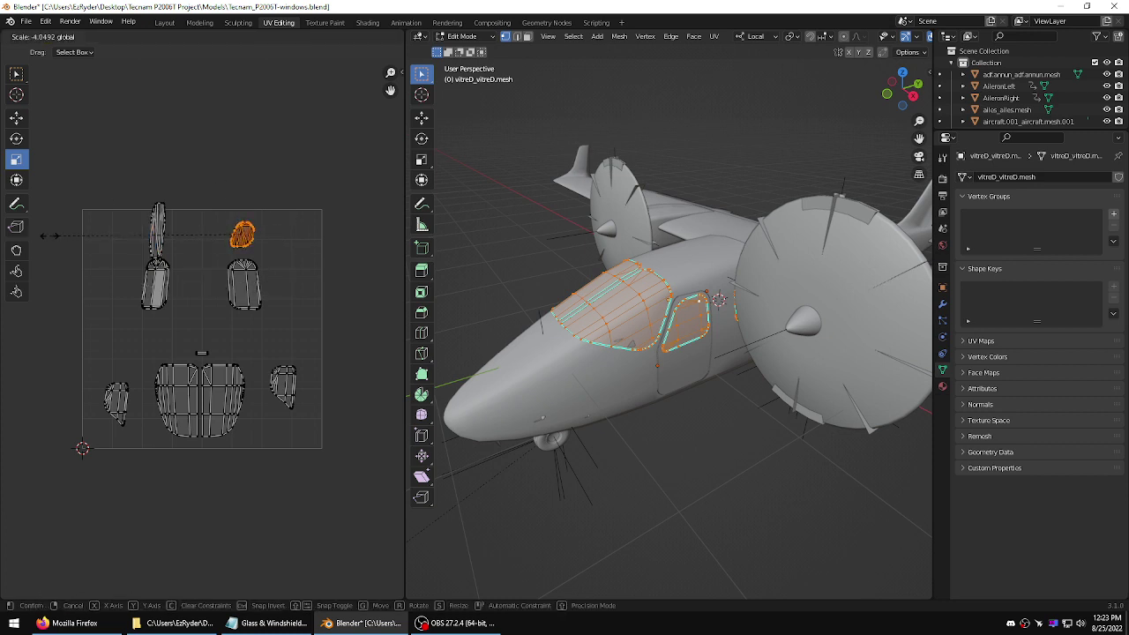
pyautogui.click(48, 236)
# - Scale the tall left island, then undo back to the narrow vertical strip
pyautogui.click(160, 228)
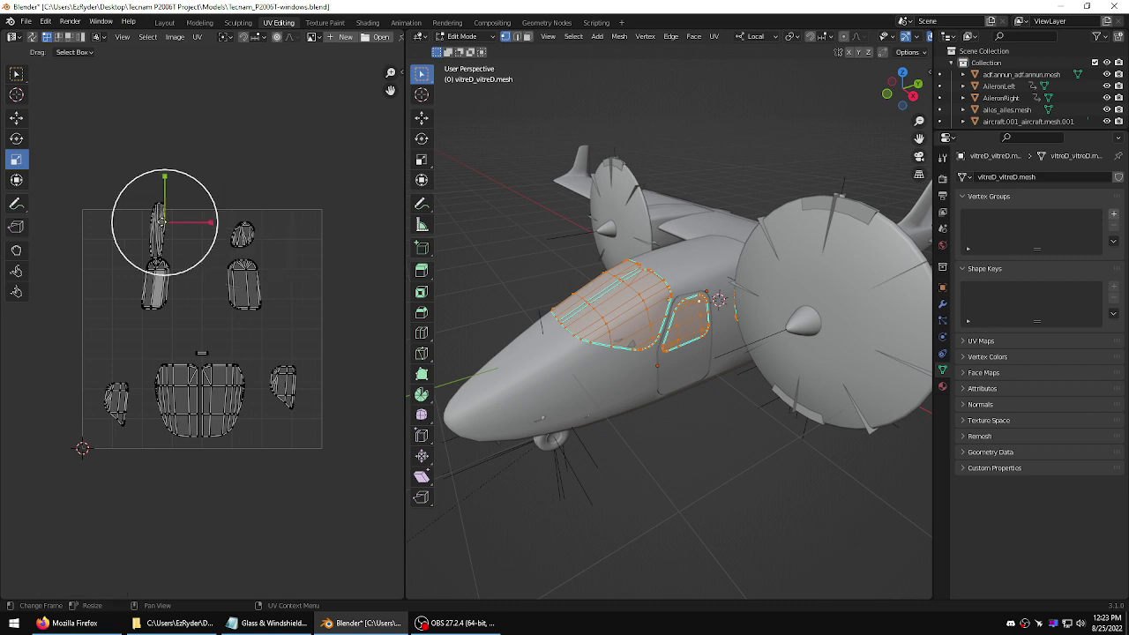
pyautogui.press('s')
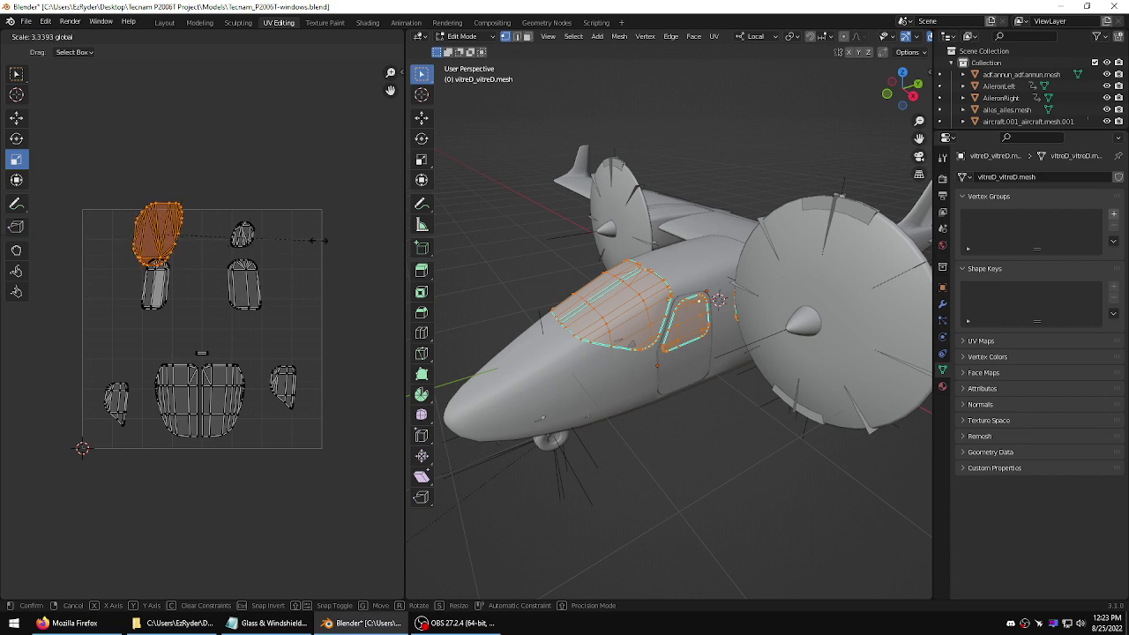
pyautogui.click(392, 236)
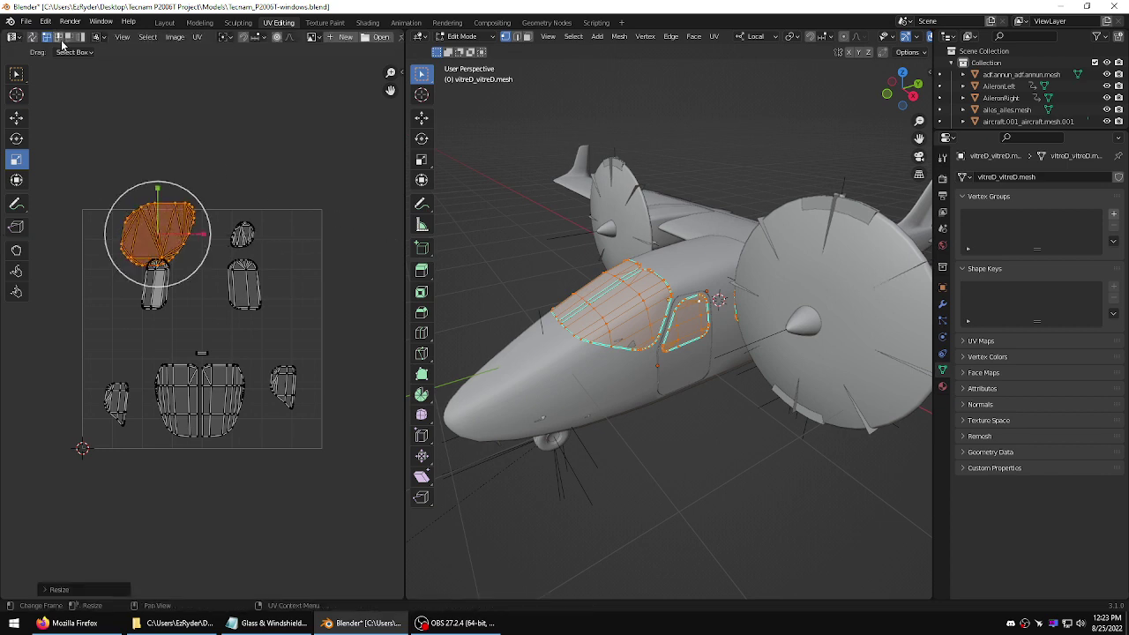
pyautogui.hotkey('ctrl', 'z')
pyautogui.hotkey('ctrl', 'z')
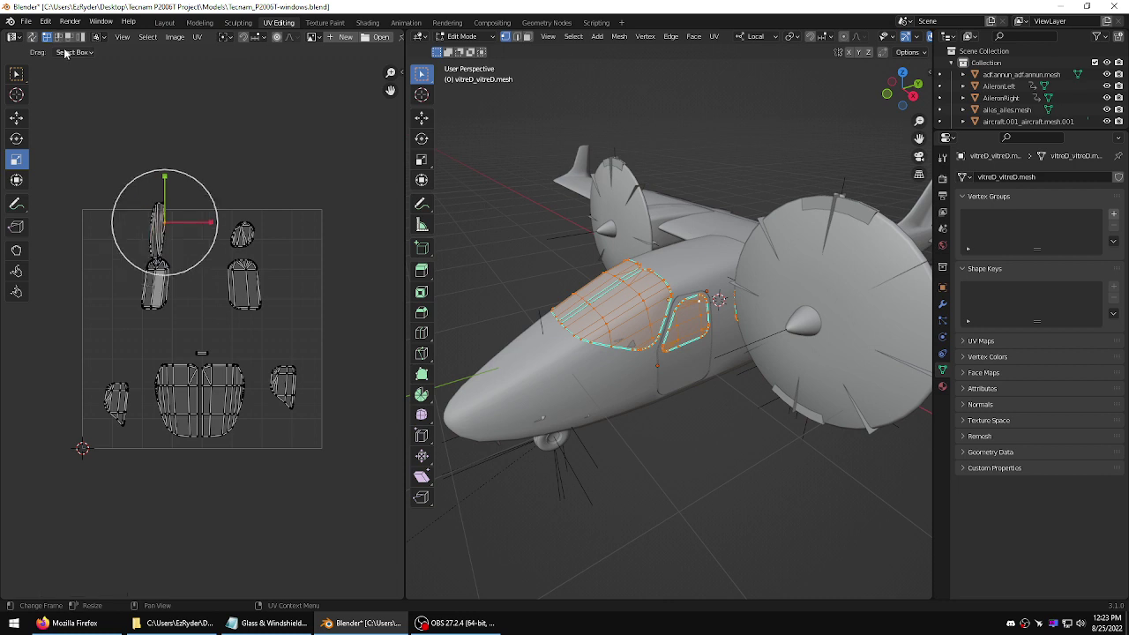
pyautogui.hotkey('ctrl', 'z')
pyautogui.hotkey('ctrl', 'z')
pyautogui.hotkey('ctrl', 'z')
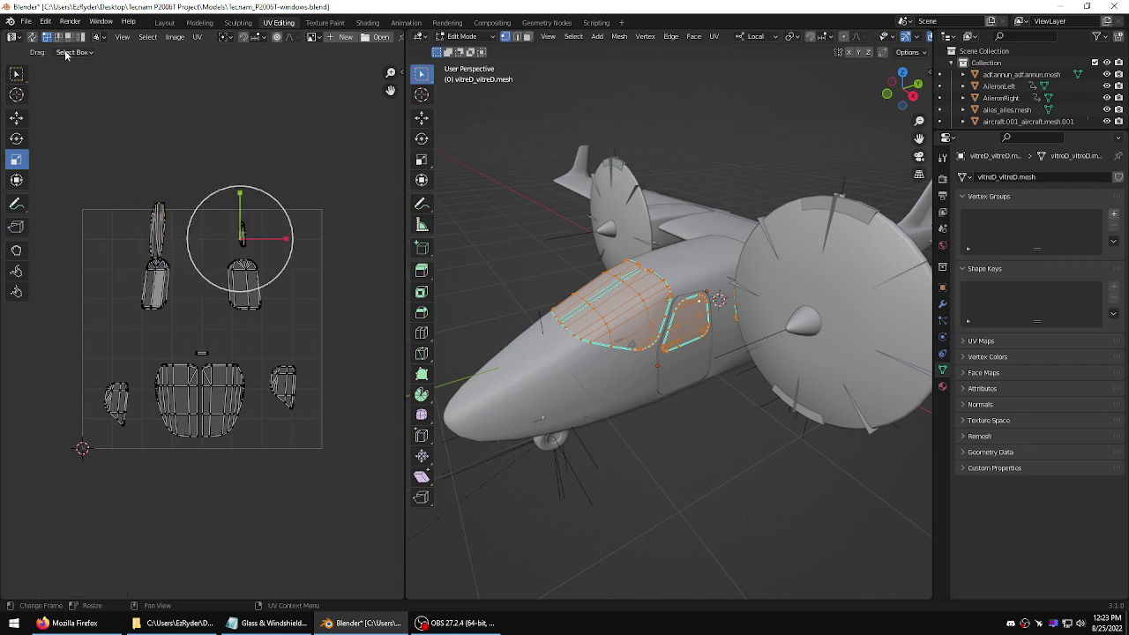
pyautogui.hotkey('ctrl', 'z')
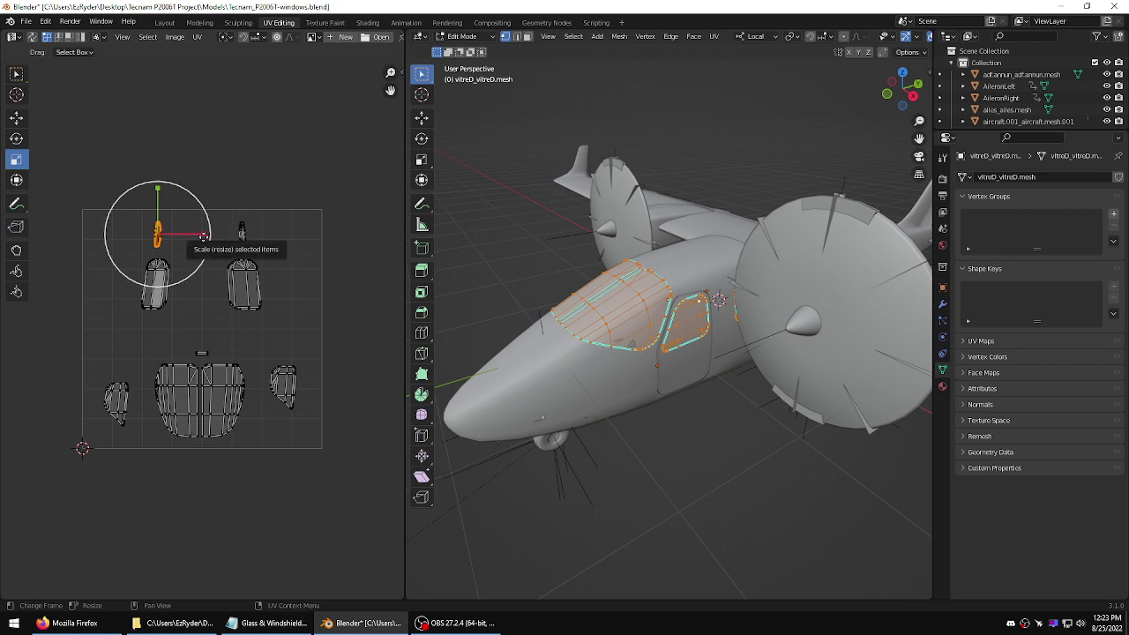
# - Widen the narrow strip and shrink the small top-right island
pyautogui.moveTo(203, 236)
pyautogui.mouseDown()
pyautogui.moveTo(42, 240)
pyautogui.moveTo(203, 237)
pyautogui.mouseUp()
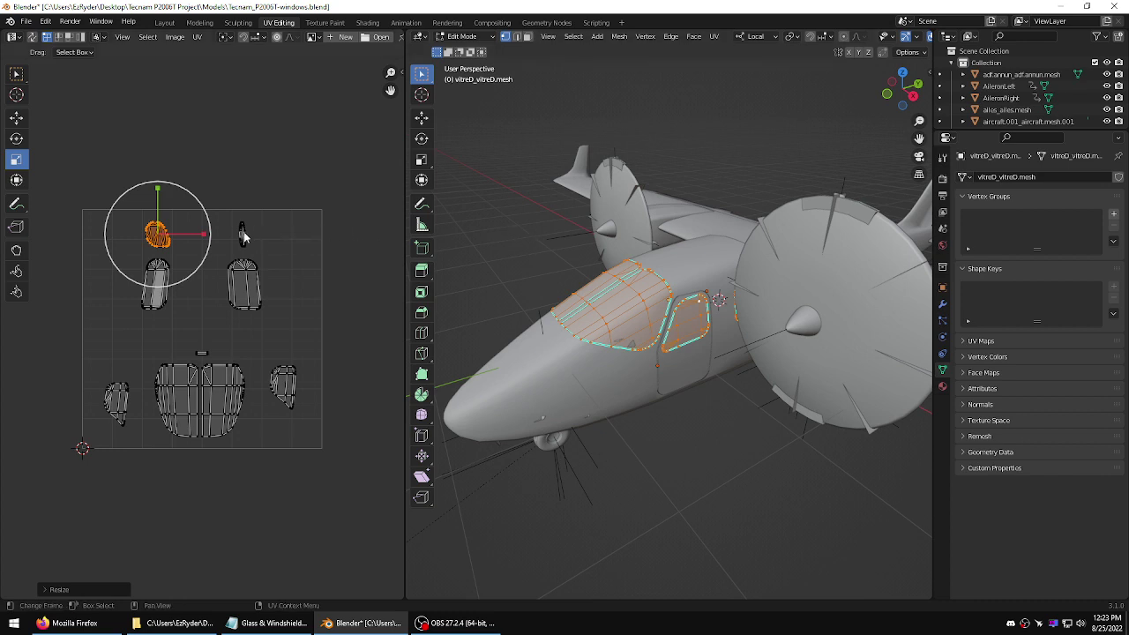
pyautogui.click(243, 233)
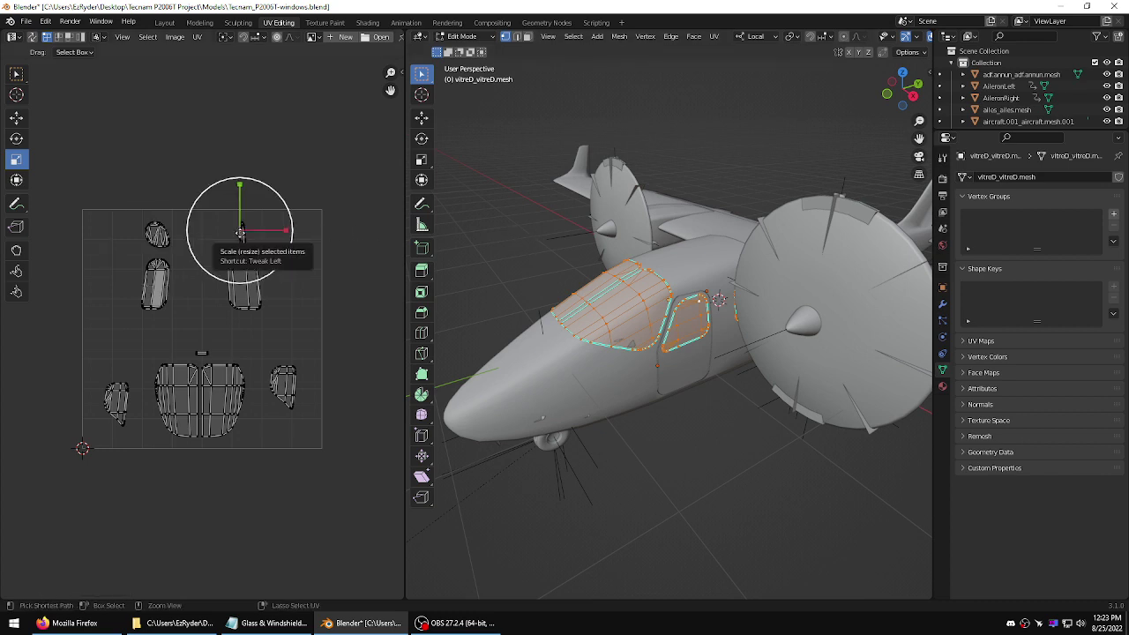
pyautogui.moveTo(292, 234); pyautogui.dragTo(100, 235)
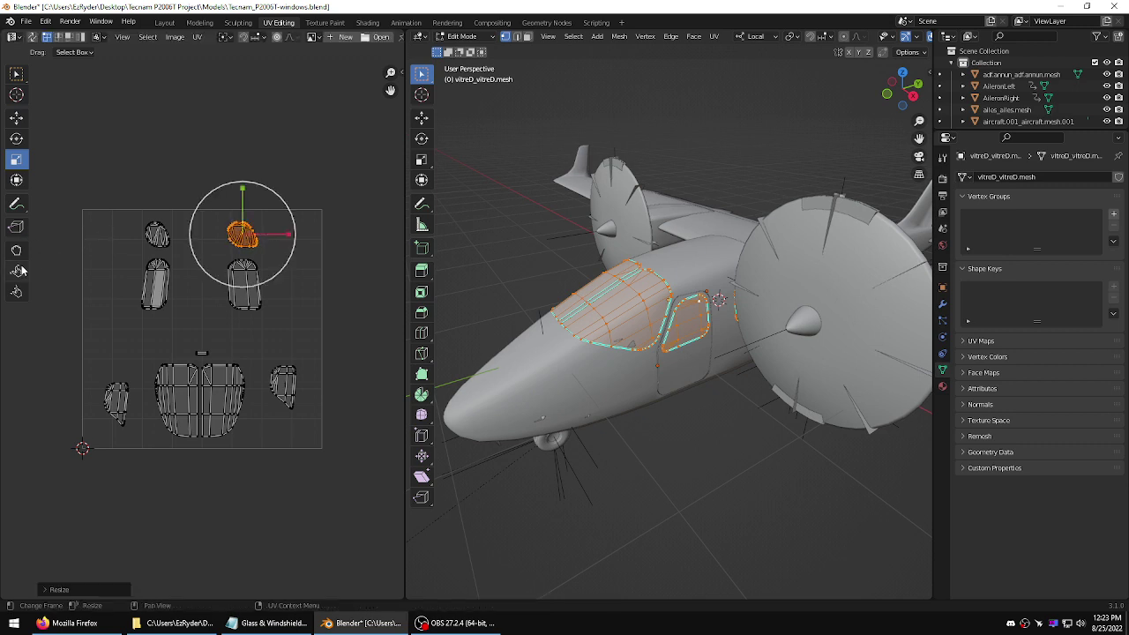
# - Move the tall island toward the right edge and the small lower-right island upward
pyautogui.click(17, 118)
pyautogui.click(249, 284)
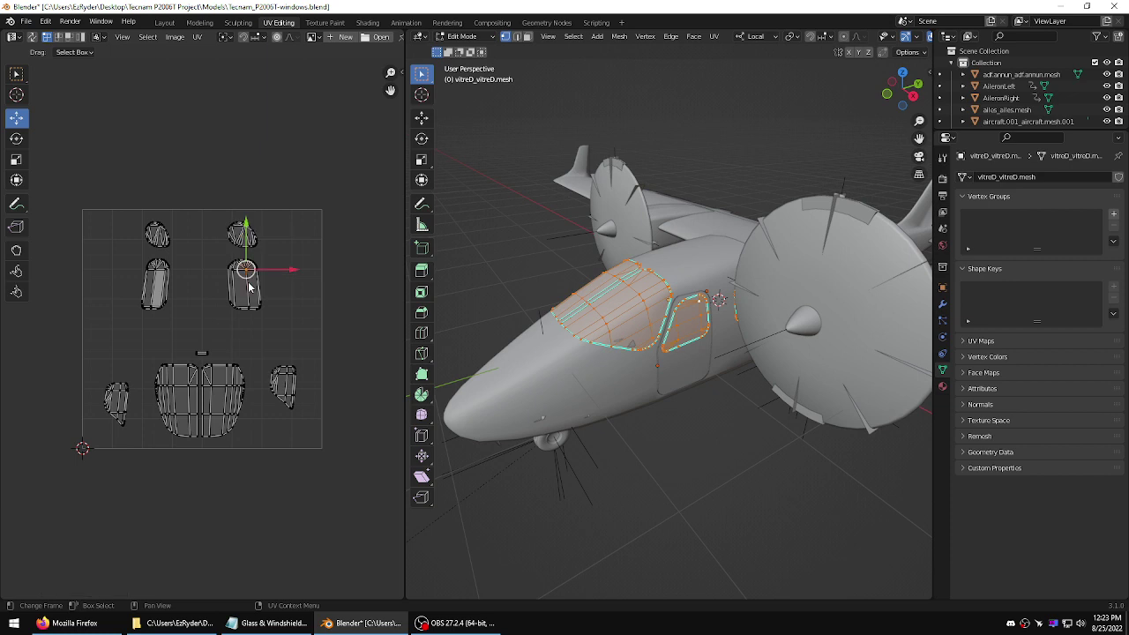
pyautogui.moveTo(291, 281); pyautogui.dragTo(291, 306)
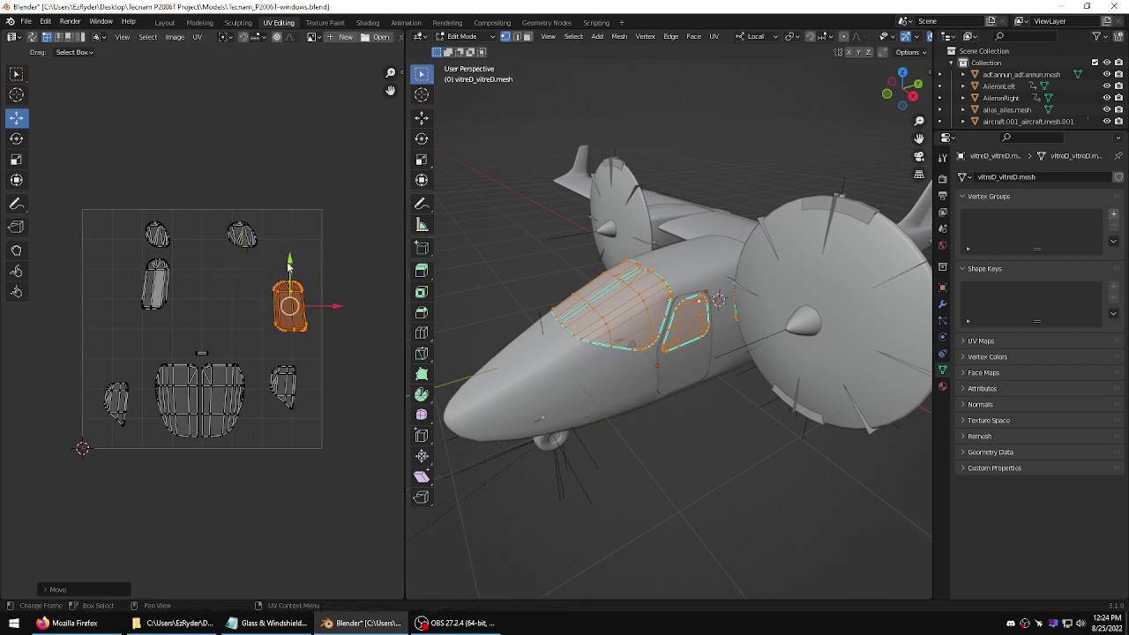
pyautogui.click(285, 390)
pyautogui.moveTo(284, 388); pyautogui.dragTo(279, 316)
# - Enlarge the right half of the large island and shift it upward
pyautogui.click(250, 410)
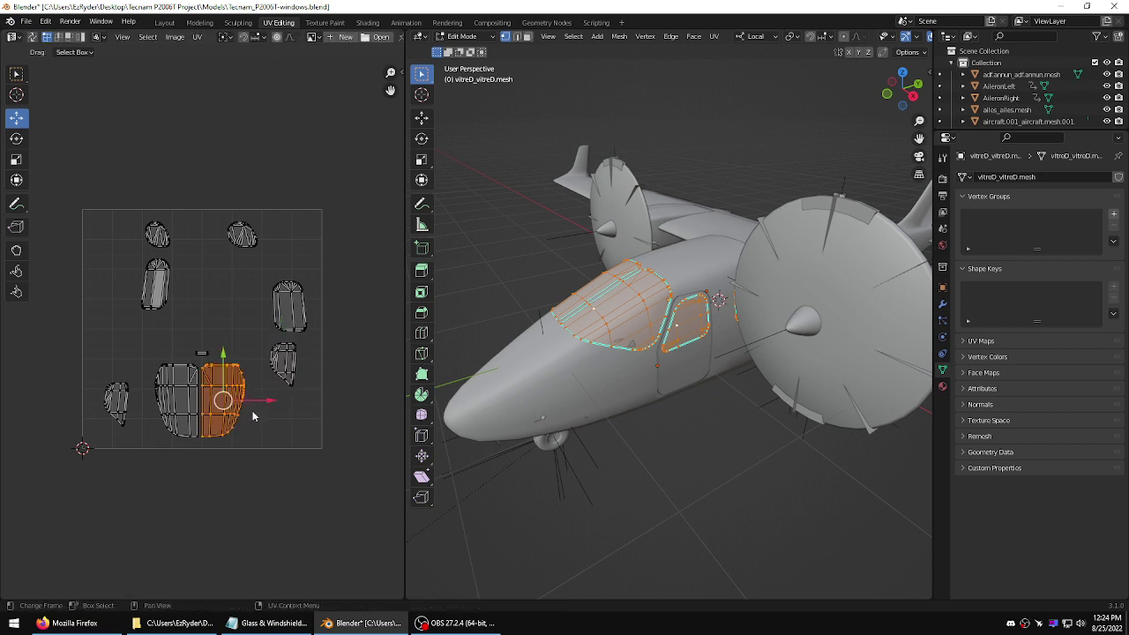
pyautogui.click(15, 161)
pyautogui.moveTo(209, 408); pyautogui.dragTo(219, 436)
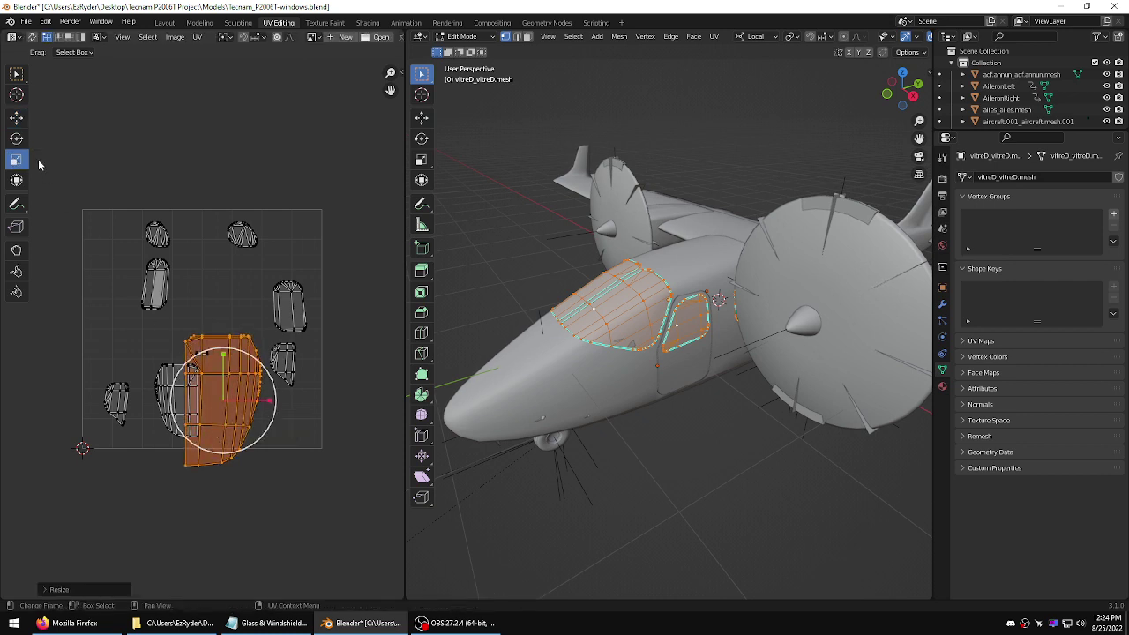
pyautogui.click(15, 119)
pyautogui.moveTo(228, 353); pyautogui.dragTo(230, 325)
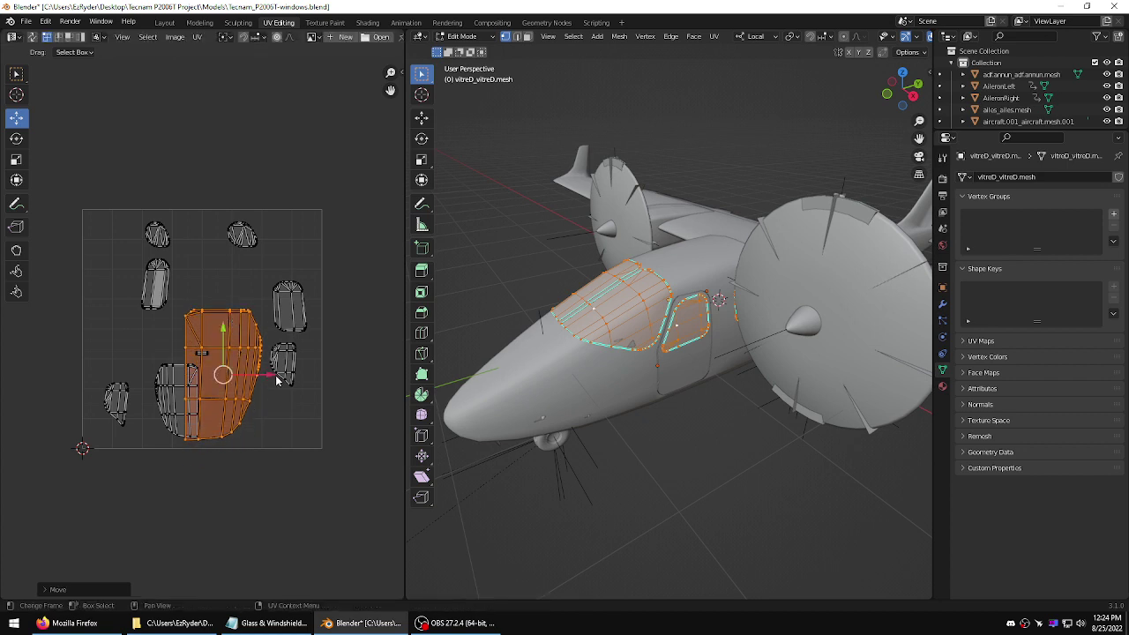
pyautogui.click(273, 379)
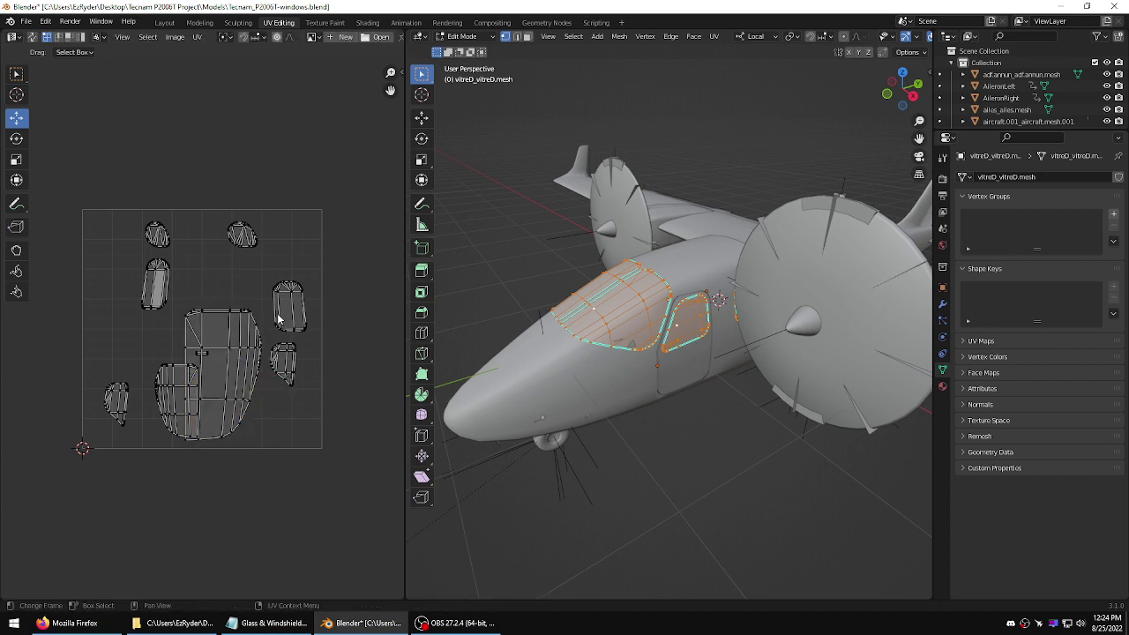
# - Shrink that half back down and fit it beside its other half along the bottom
pyautogui.click(228, 346)
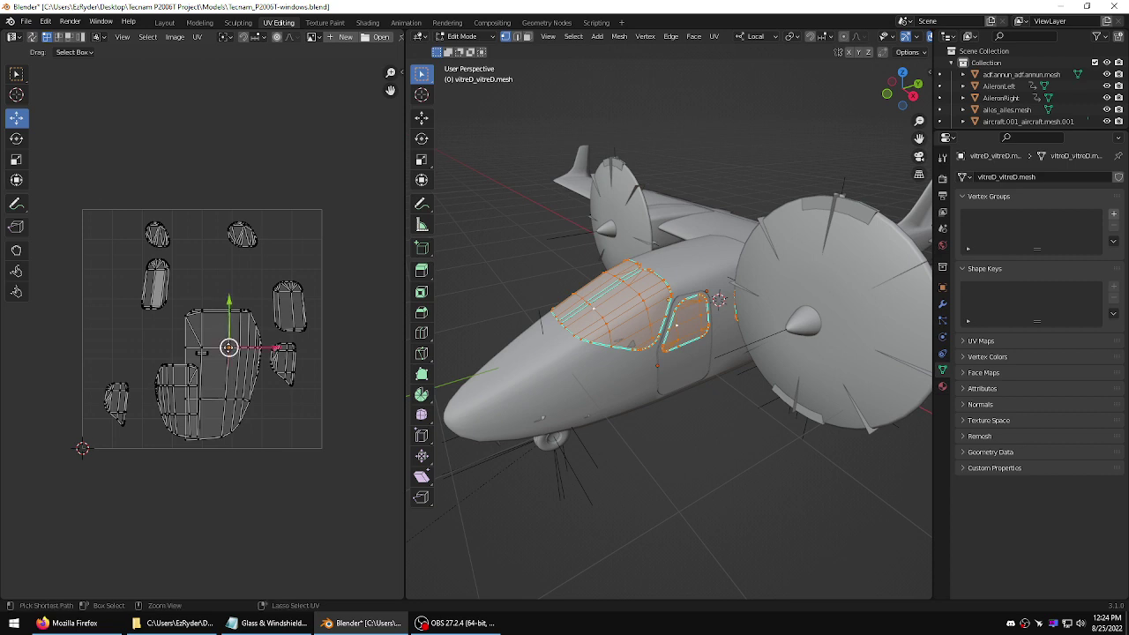
pyautogui.click(15, 160)
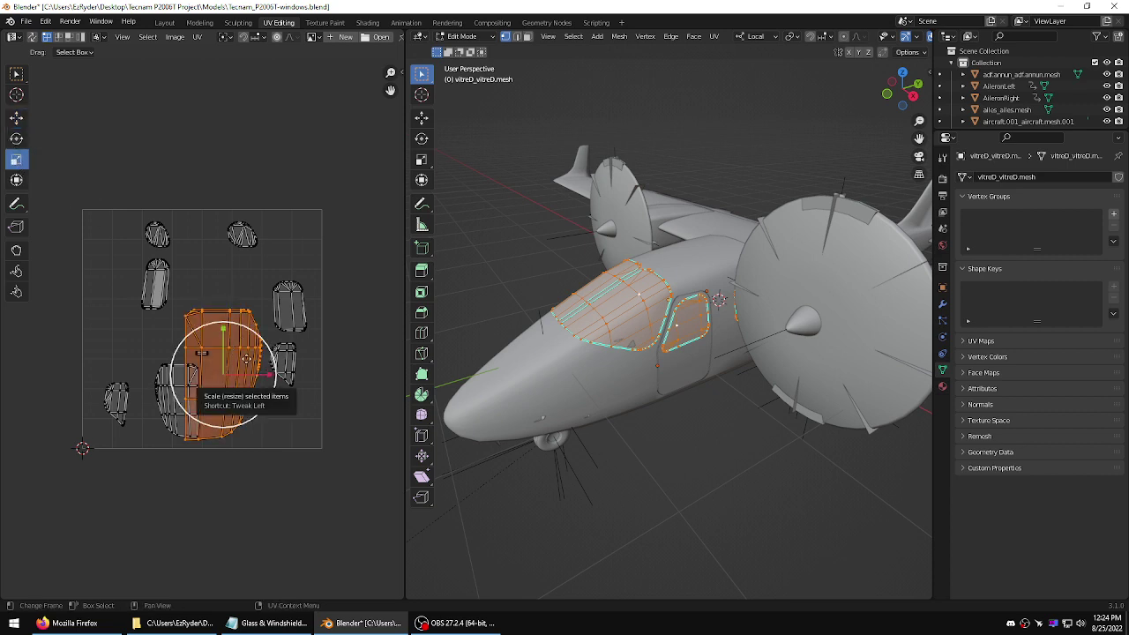
pyautogui.moveTo(248, 359); pyautogui.dragTo(222, 390)
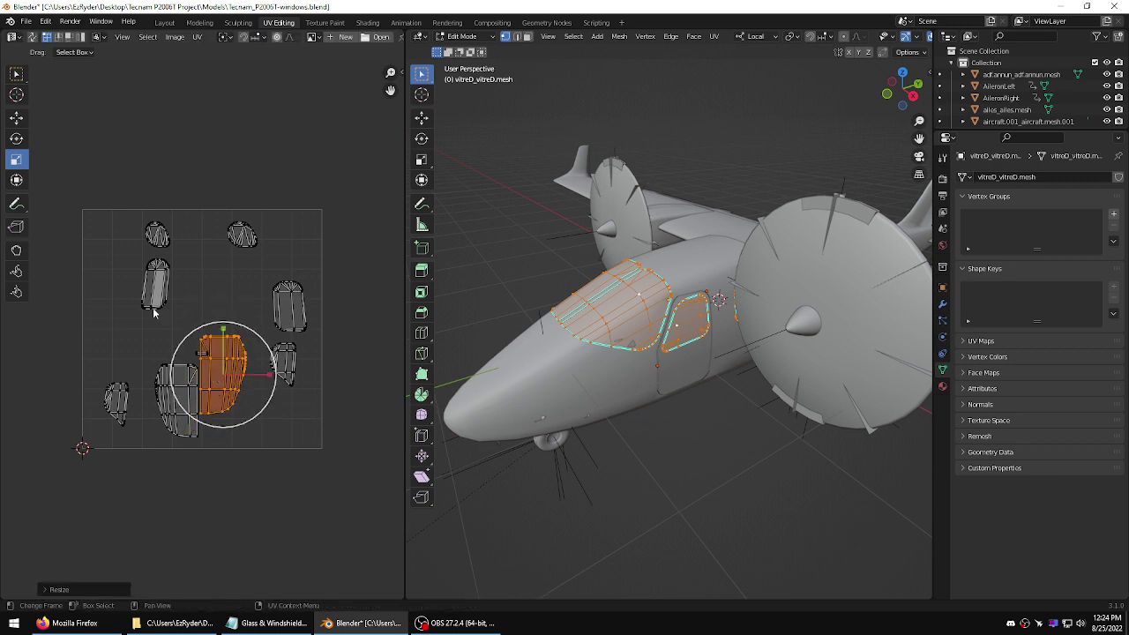
pyautogui.click(16, 118)
pyautogui.moveTo(223, 328); pyautogui.dragTo(231, 356)
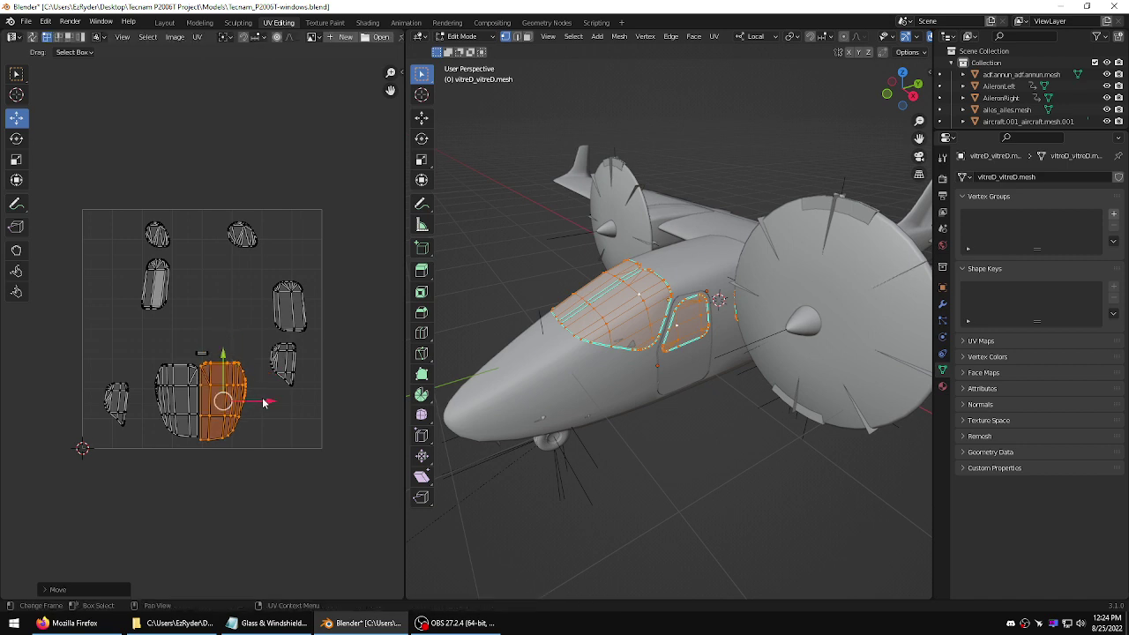
pyautogui.moveTo(267, 401); pyautogui.dragTo(273, 401)
# - Move the narrow tall island to the left edge and the small island to bottom right
pyautogui.click(161, 282)
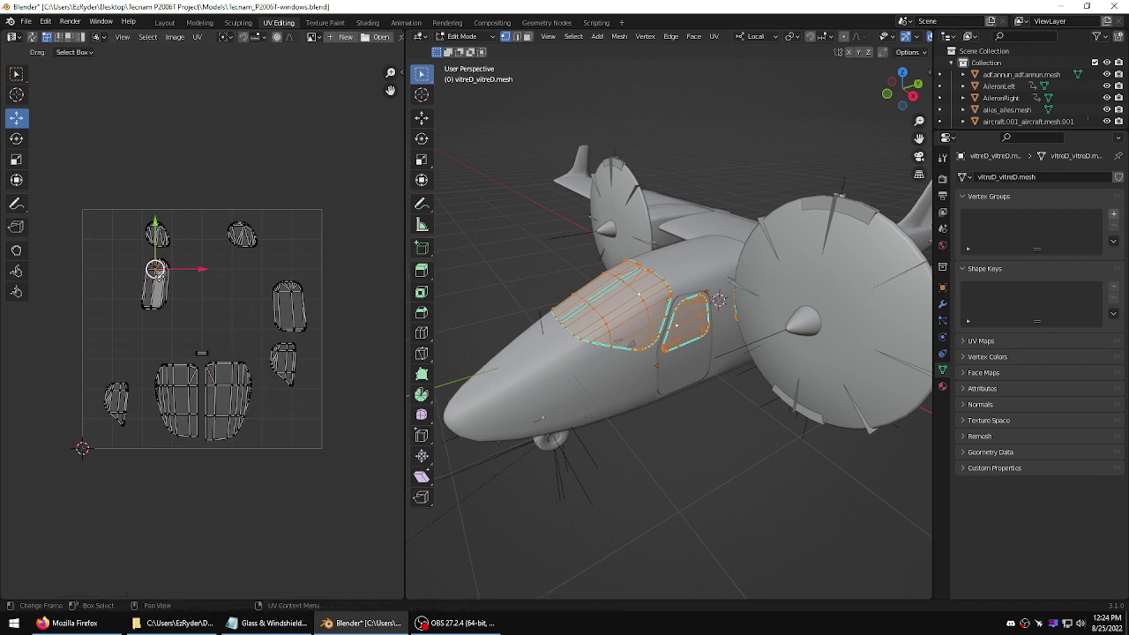
pyautogui.moveTo(159, 245); pyautogui.dragTo(159, 278)
pyautogui.moveTo(204, 324); pyautogui.dragTo(164, 325)
pyautogui.click(294, 328)
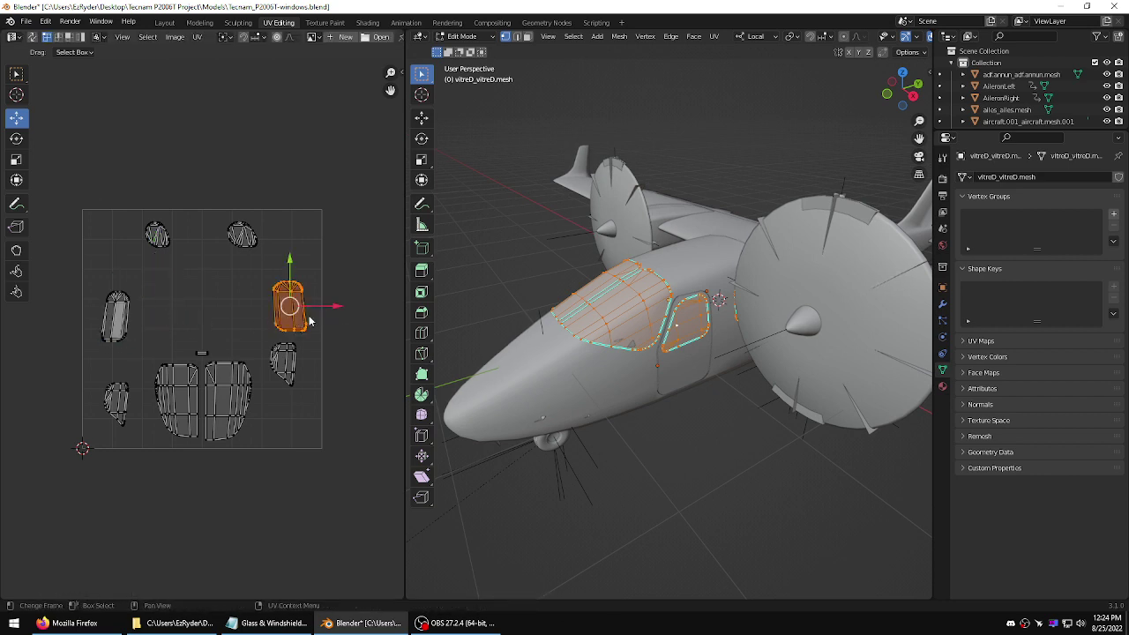
pyautogui.press('l')
pyautogui.moveTo(283, 326); pyautogui.dragTo(283, 361)
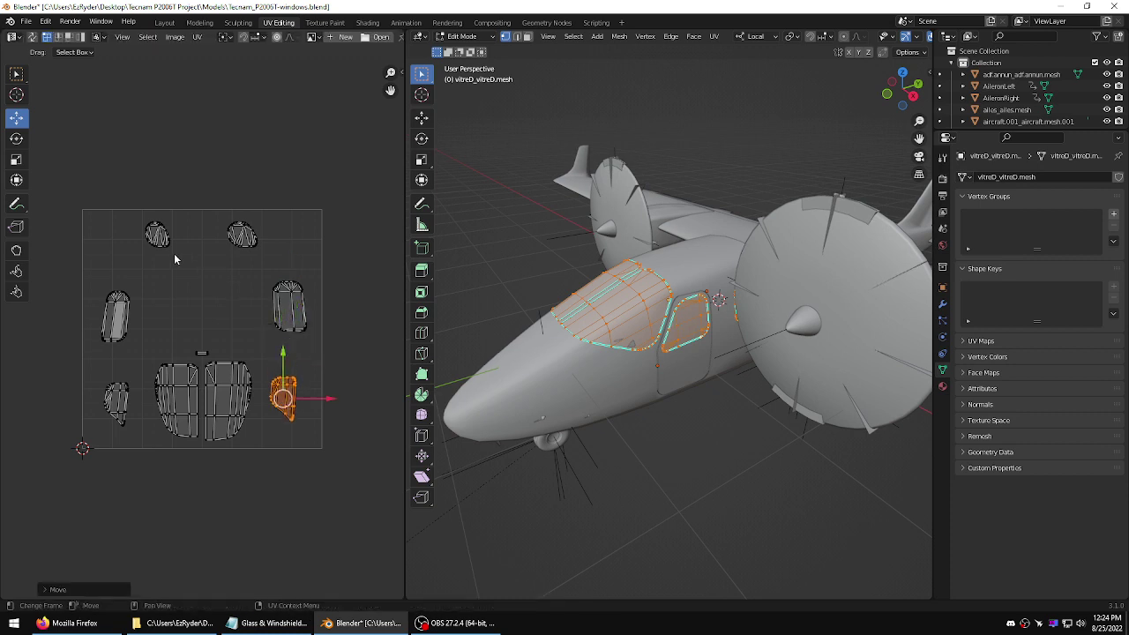
pyautogui.click(224, 293)
# - Save Tecnam_P2006T-windows.blend and deselect all the windshield faces
pyautogui.click(27, 21)
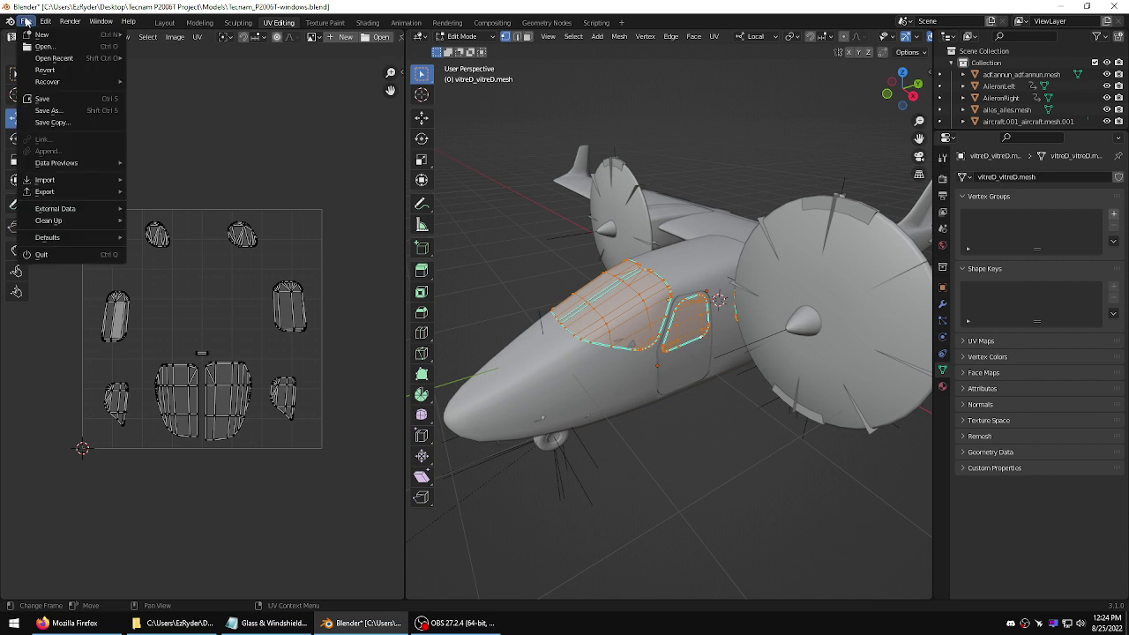
pyautogui.click(44, 98)
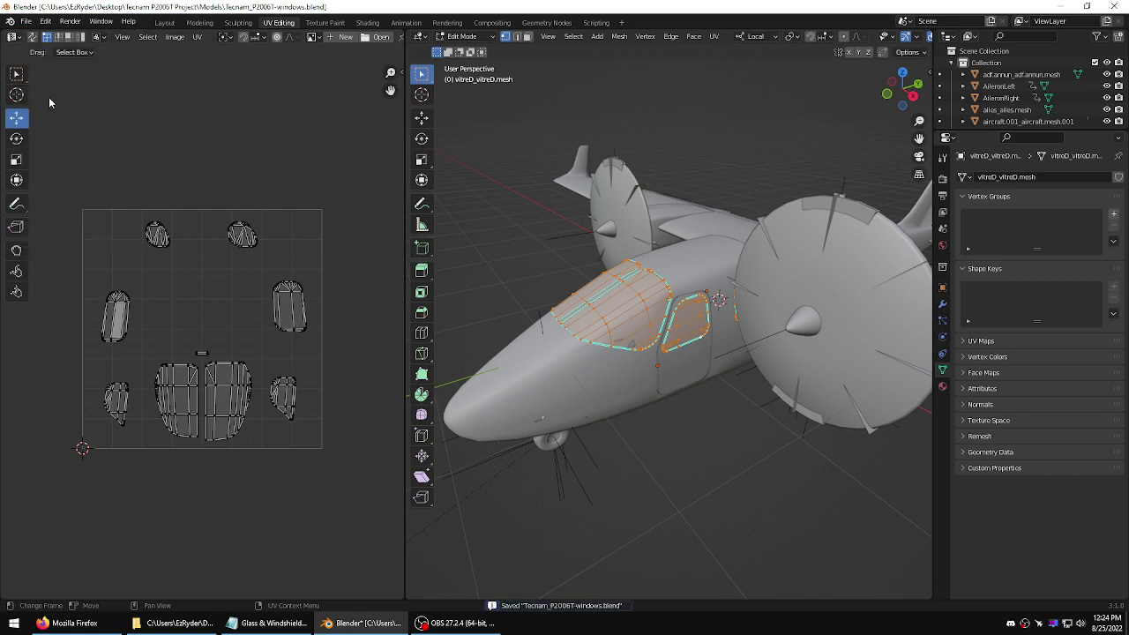
pyautogui.click(507, 189)
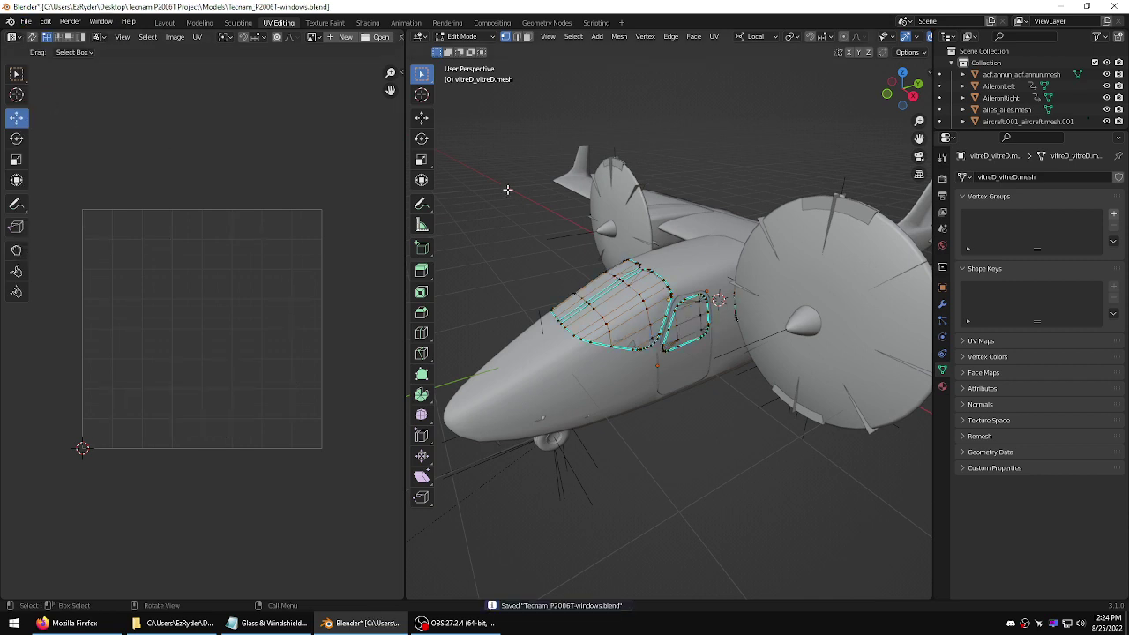
# - View the aircraft from the back, orbit over the canopy, and return to Object Mode with nothing selected
pyautogui.press('`')
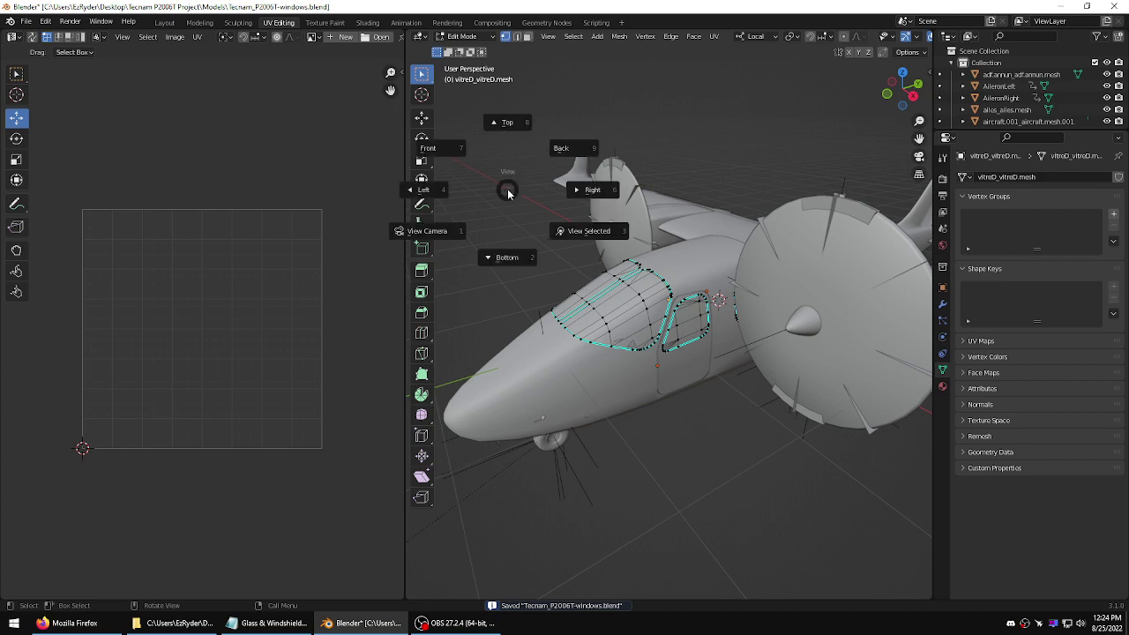
pyautogui.click(609, 133)
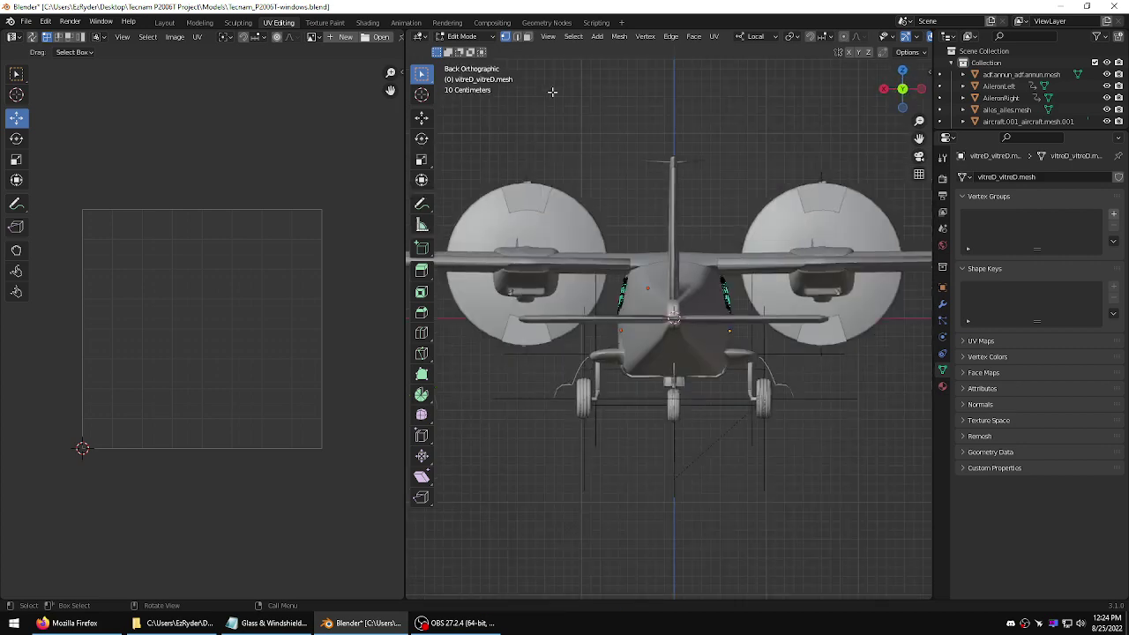
pyautogui.moveTo(635, 128); pyautogui.dragTo(758, 221, button='middle')
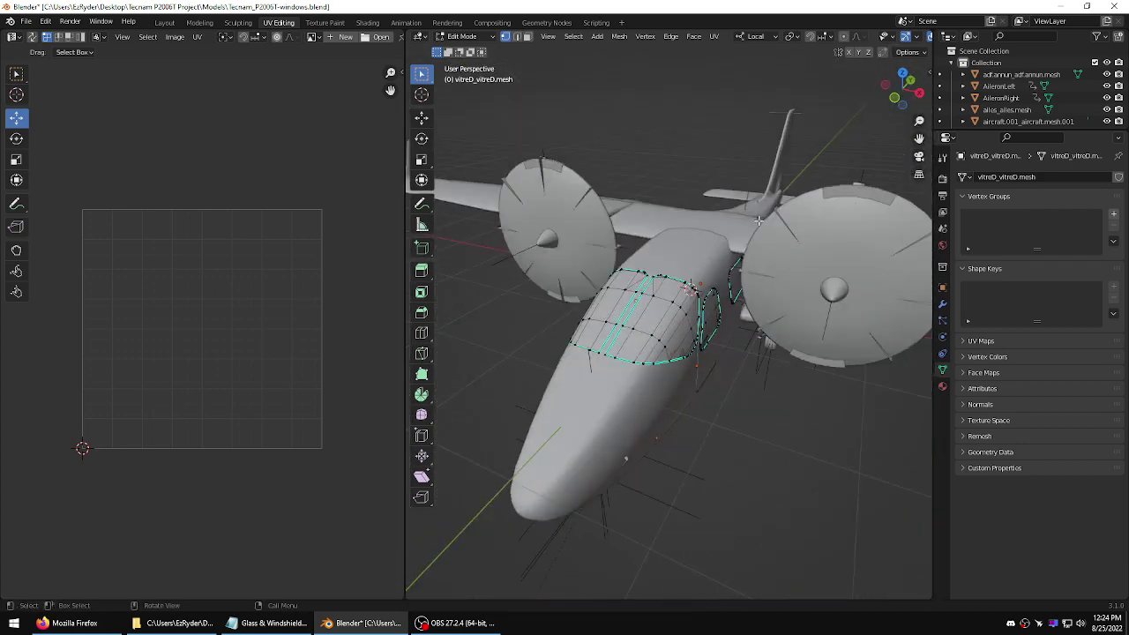
pyautogui.press('Tab')
pyautogui.click(675, 175)
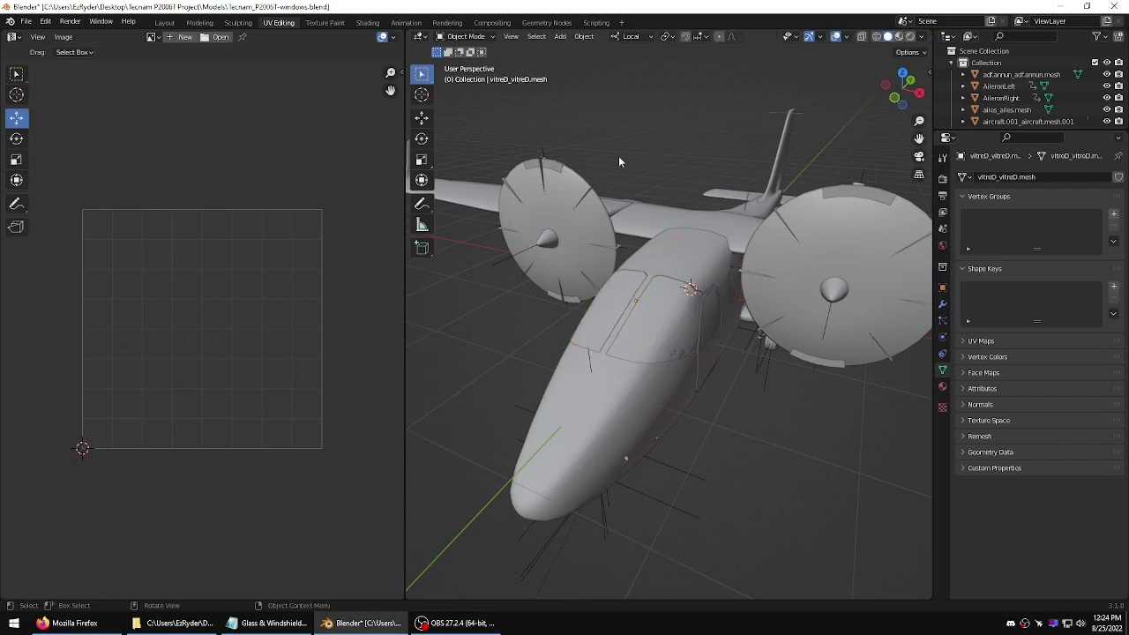
# - Switch to the Layout workspace and orbit to a front three-quarter view of the whole Tecnam
pyautogui.click(164, 24)
pyautogui.moveTo(423, 257); pyautogui.dragTo(509, 274, button='middle')
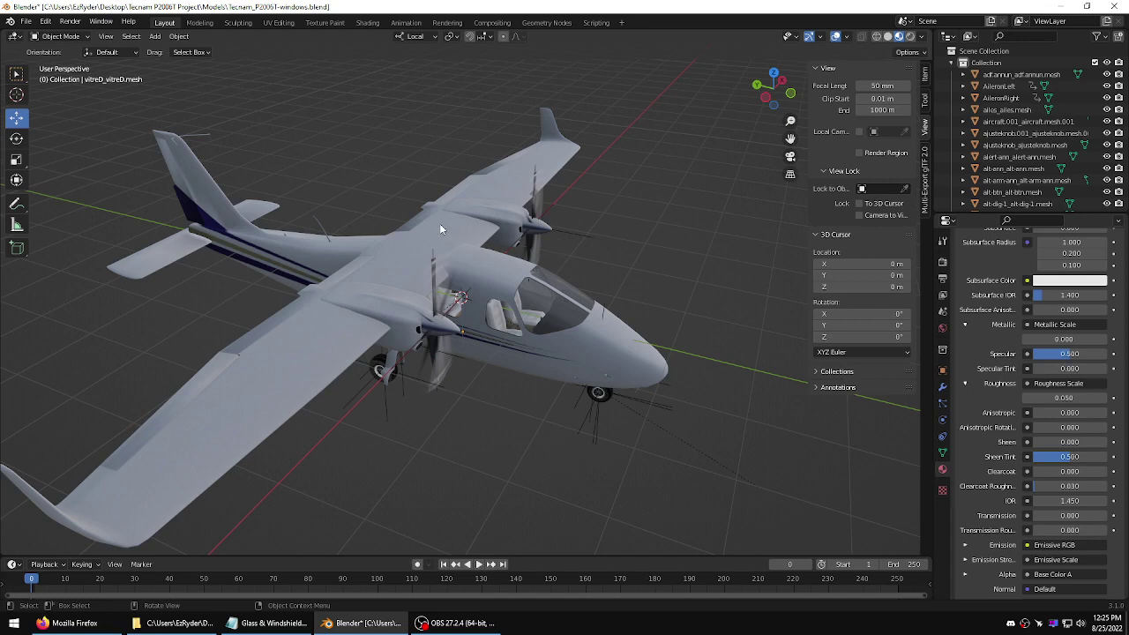
pyautogui.moveTo(580, 213); pyautogui.dragTo(516, 217, button='middle')
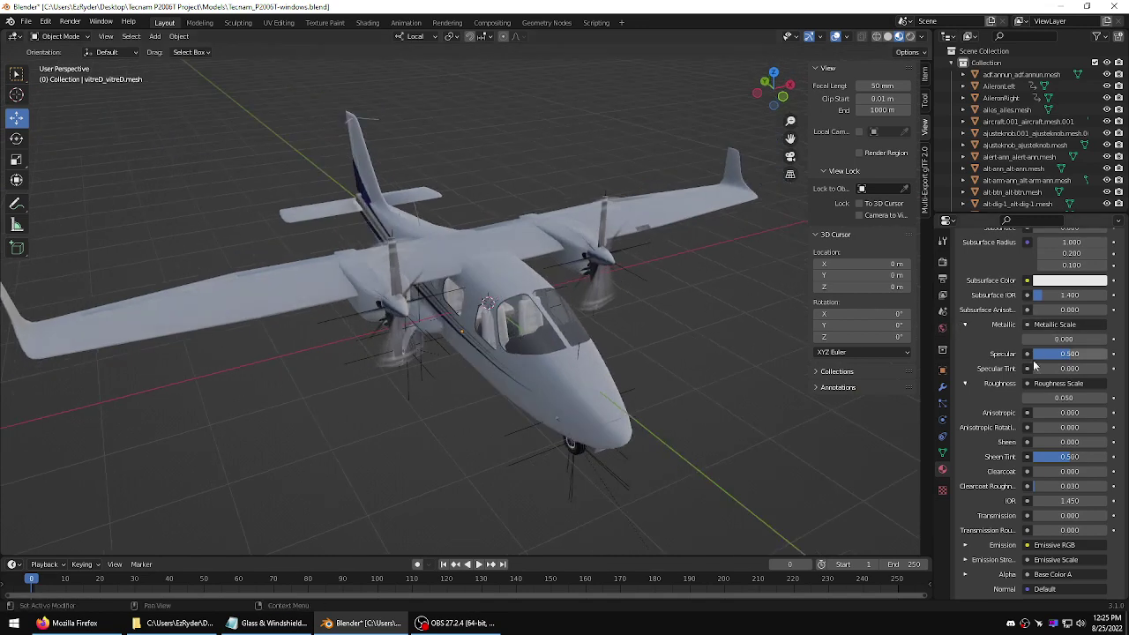